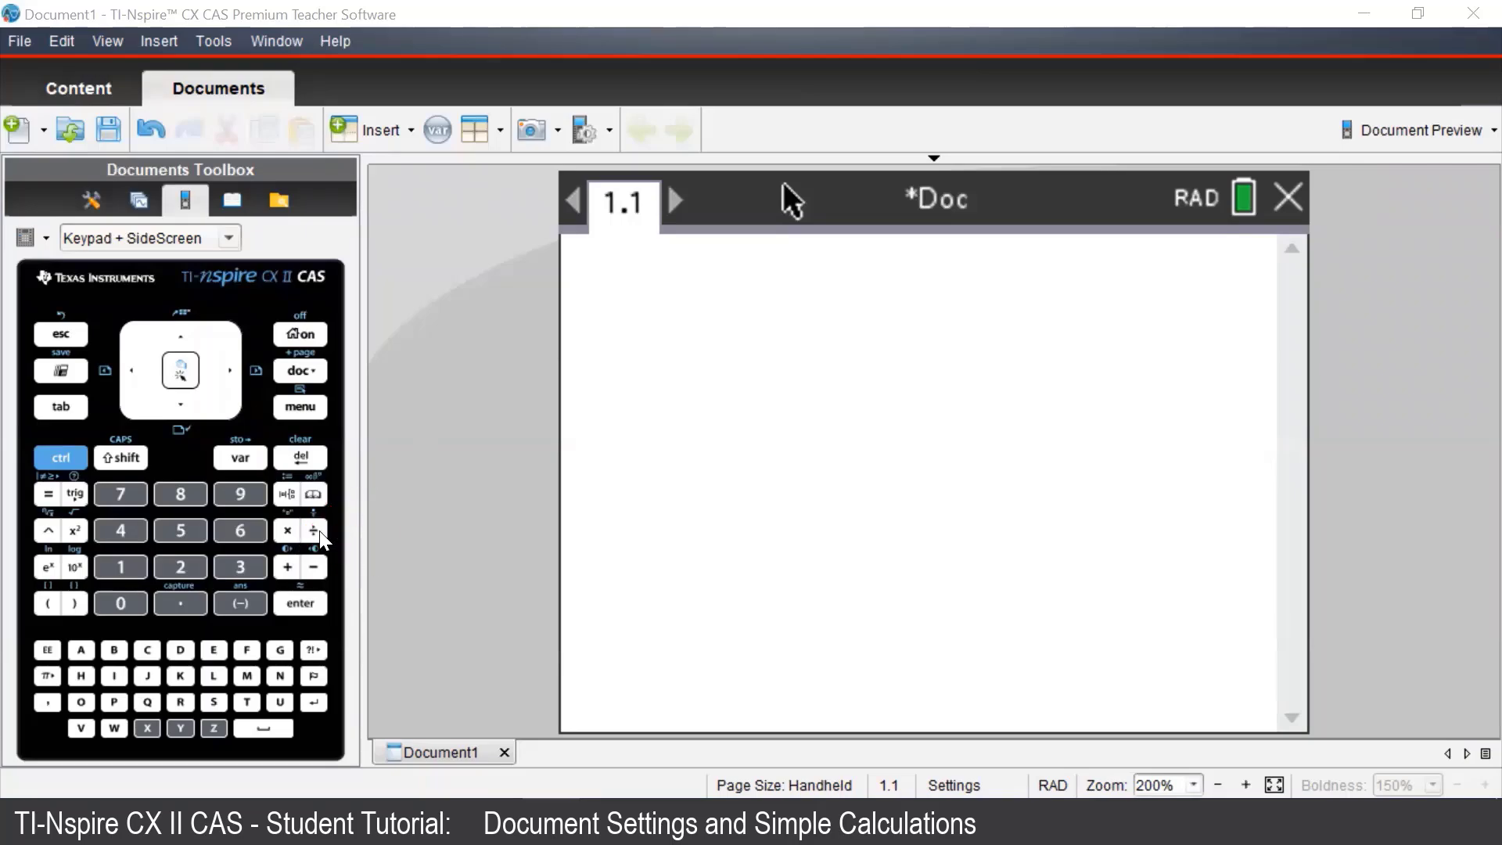
- Evaluate 2+3 on the on-screen keypad, giving 5
{"action": "left_click", "coordinate": [183, 570]}
{"action": "left_click", "coordinate": [282, 568]}
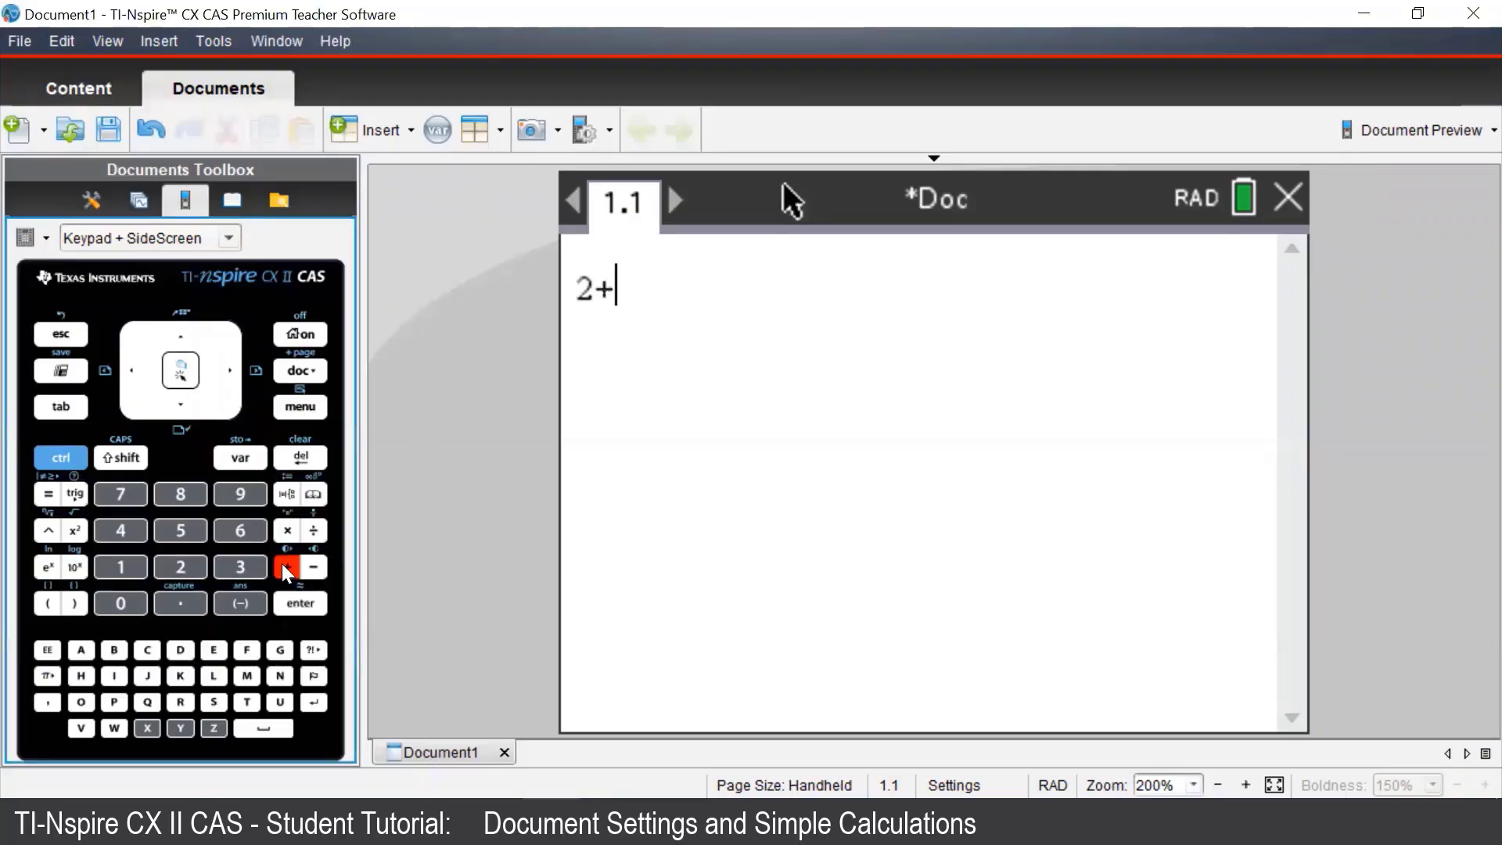
{"action": "left_click", "coordinate": [244, 569]}
{"action": "left_click", "coordinate": [321, 609]}
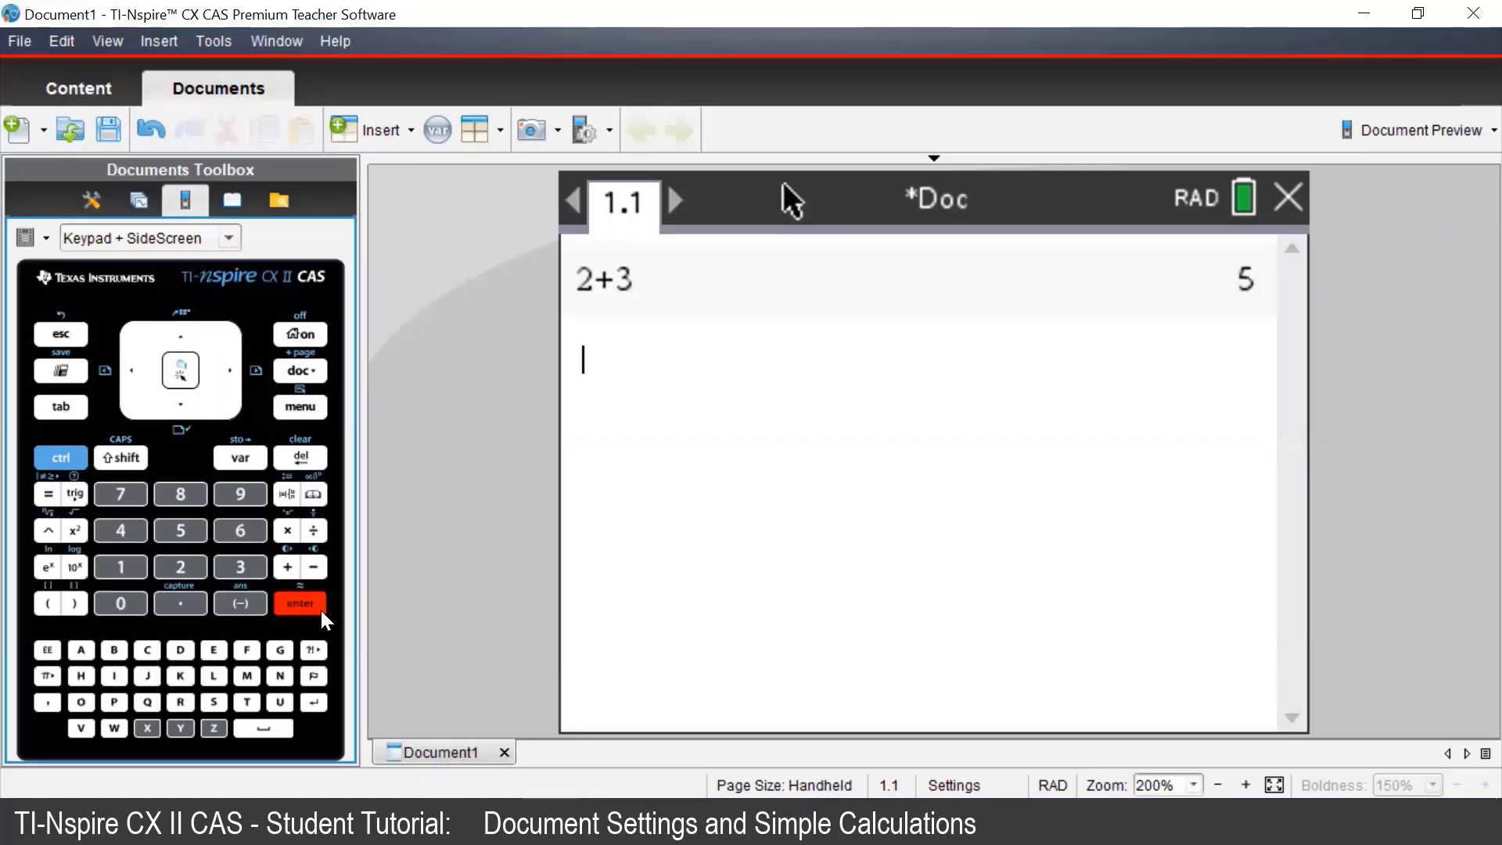
- Key in 0.5−0.25 on the keypad and evaluate it, giving 0.25
{"action": "left_click", "coordinate": [120, 603]}
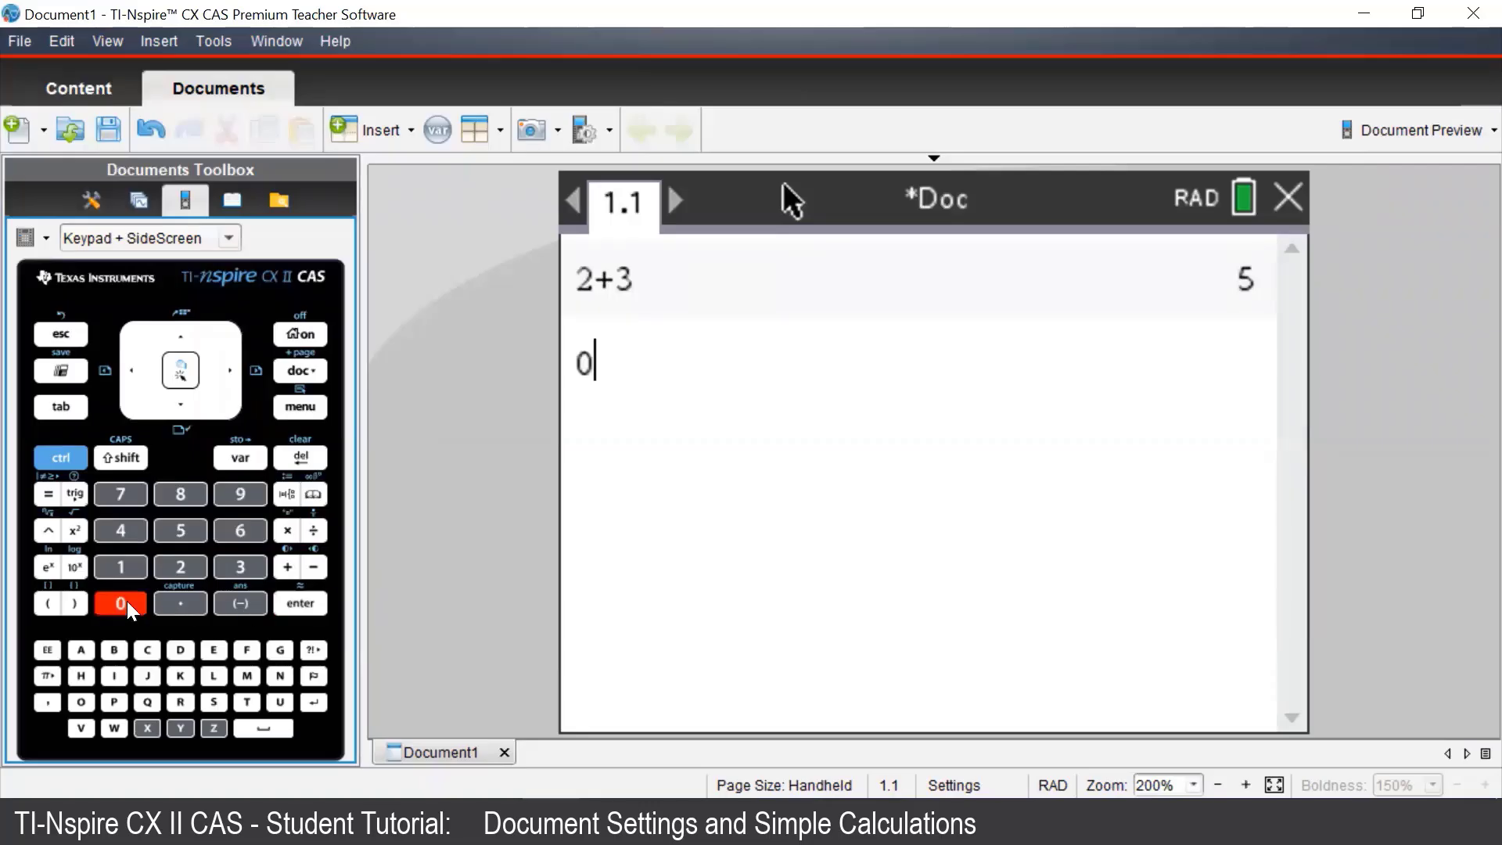
{"action": "left_click", "coordinate": [184, 603]}
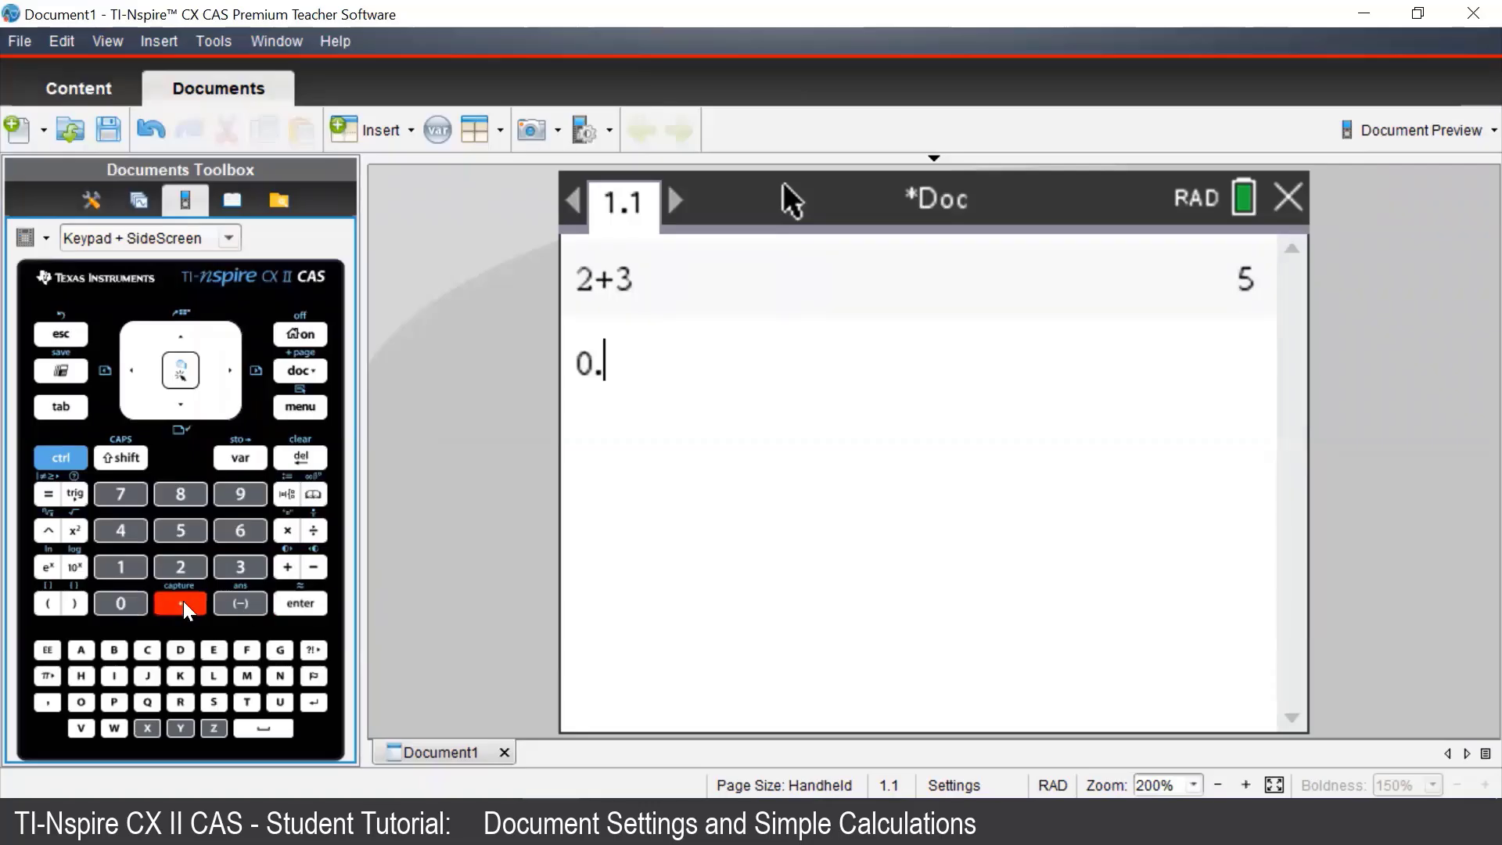
{"action": "left_click", "coordinate": [189, 530]}
{"action": "left_click", "coordinate": [315, 569]}
{"action": "left_click", "coordinate": [126, 602]}
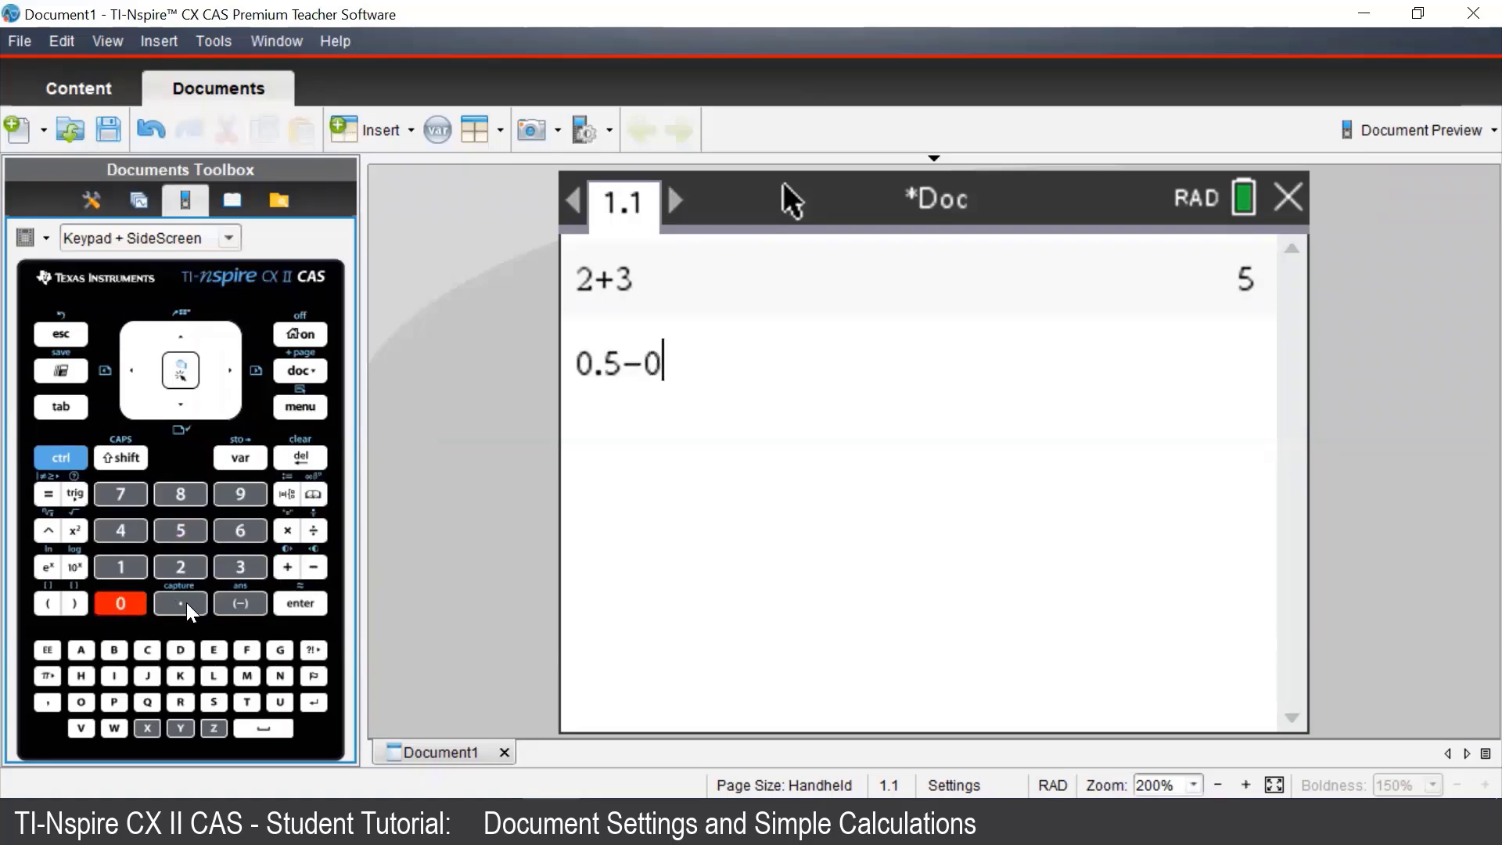
{"action": "left_click", "coordinate": [185, 602]}
{"action": "left_click", "coordinate": [187, 564]}
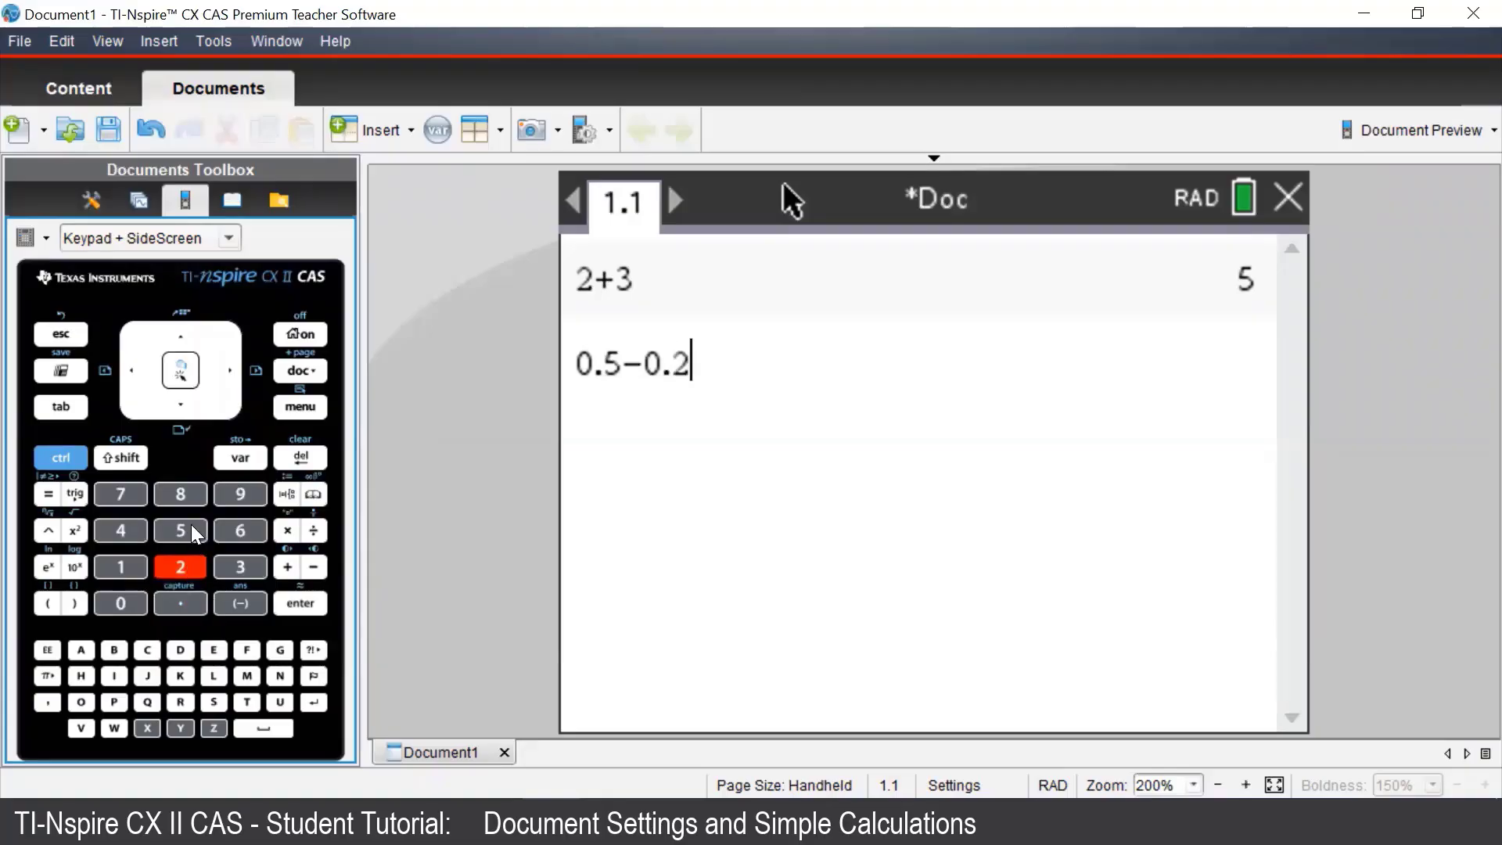
{"action": "left_click", "coordinate": [192, 526]}
{"action": "left_click", "coordinate": [319, 607]}
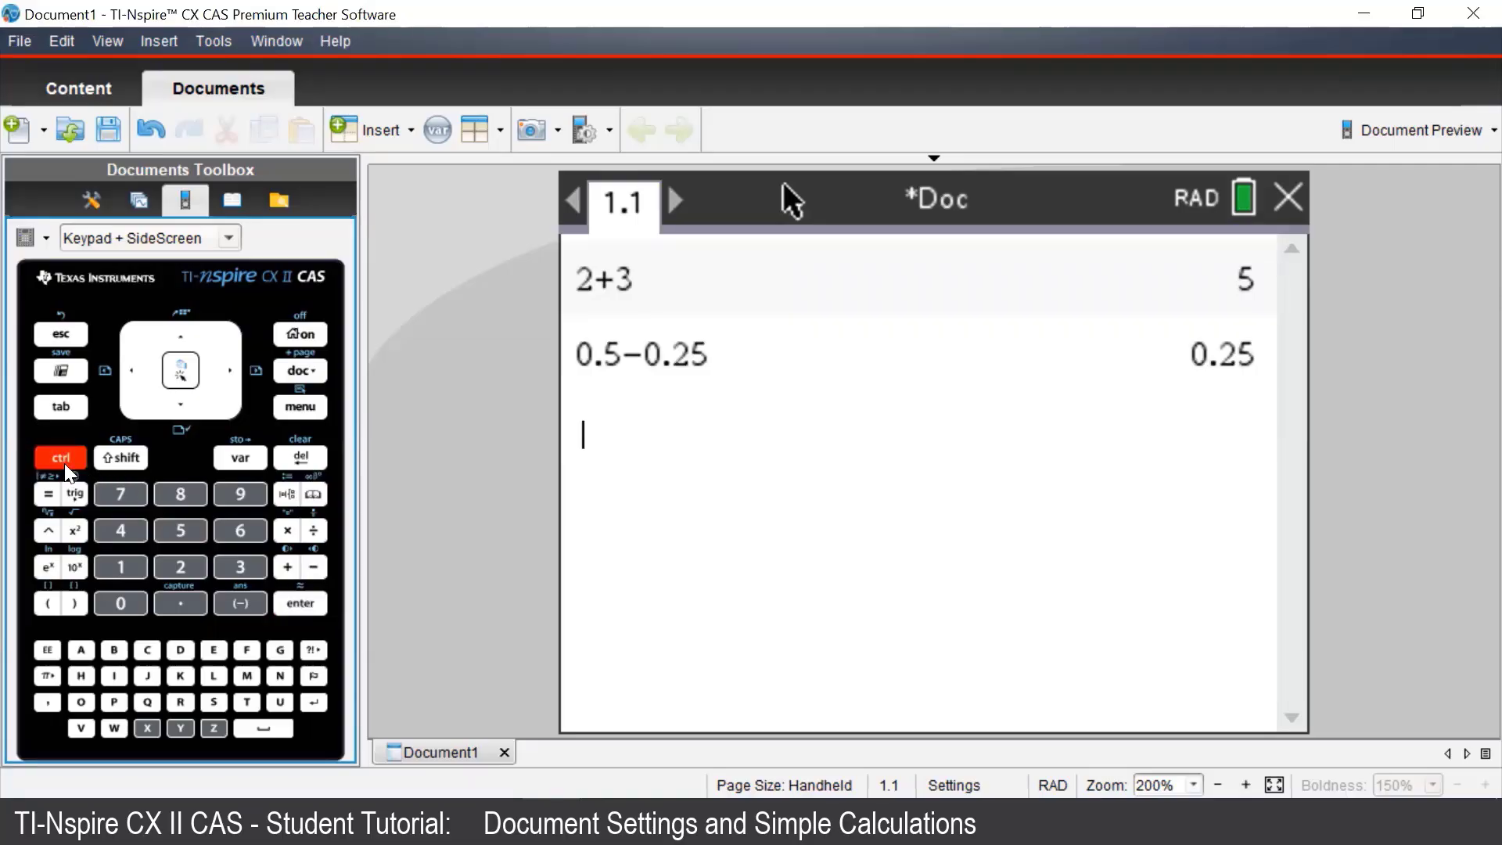
- Enter the stacked fraction 1/2 followed by a plus sign
{"action": "left_click", "coordinate": [314, 530]}
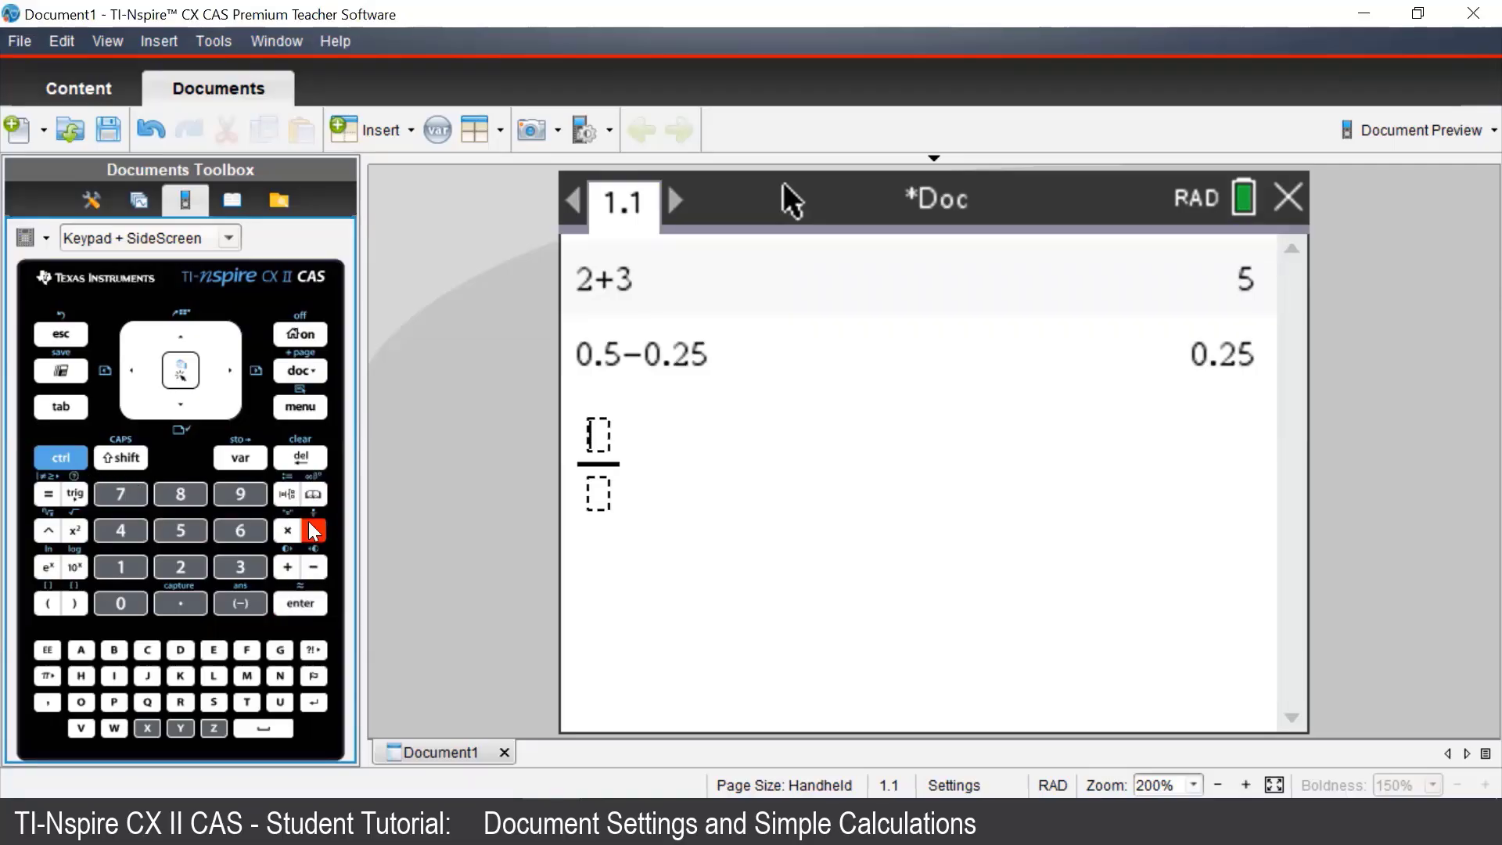
{"action": "left_click", "coordinate": [119, 564]}
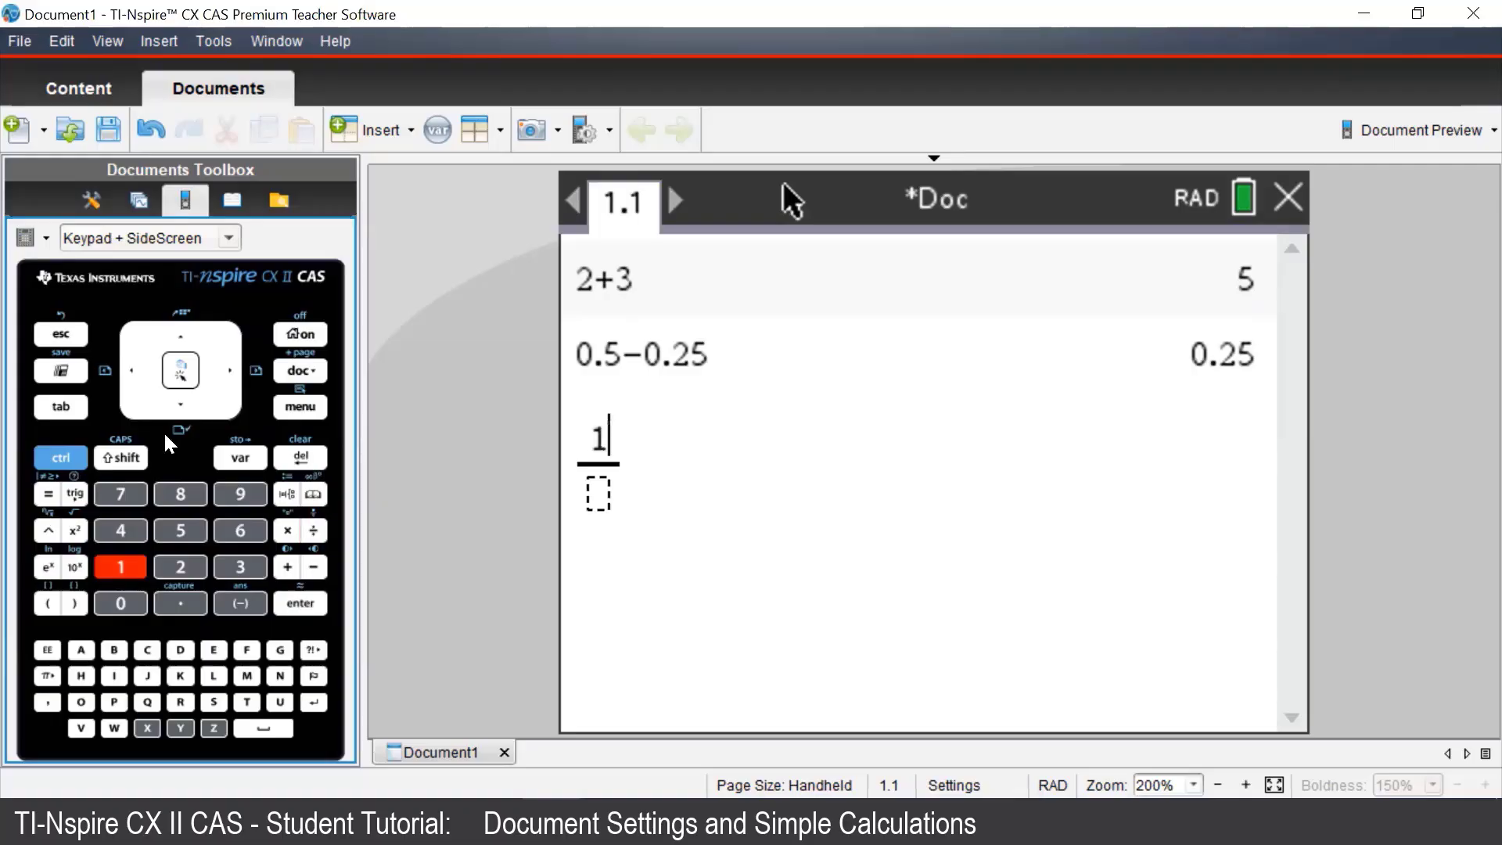
{"action": "left_click", "coordinate": [183, 408]}
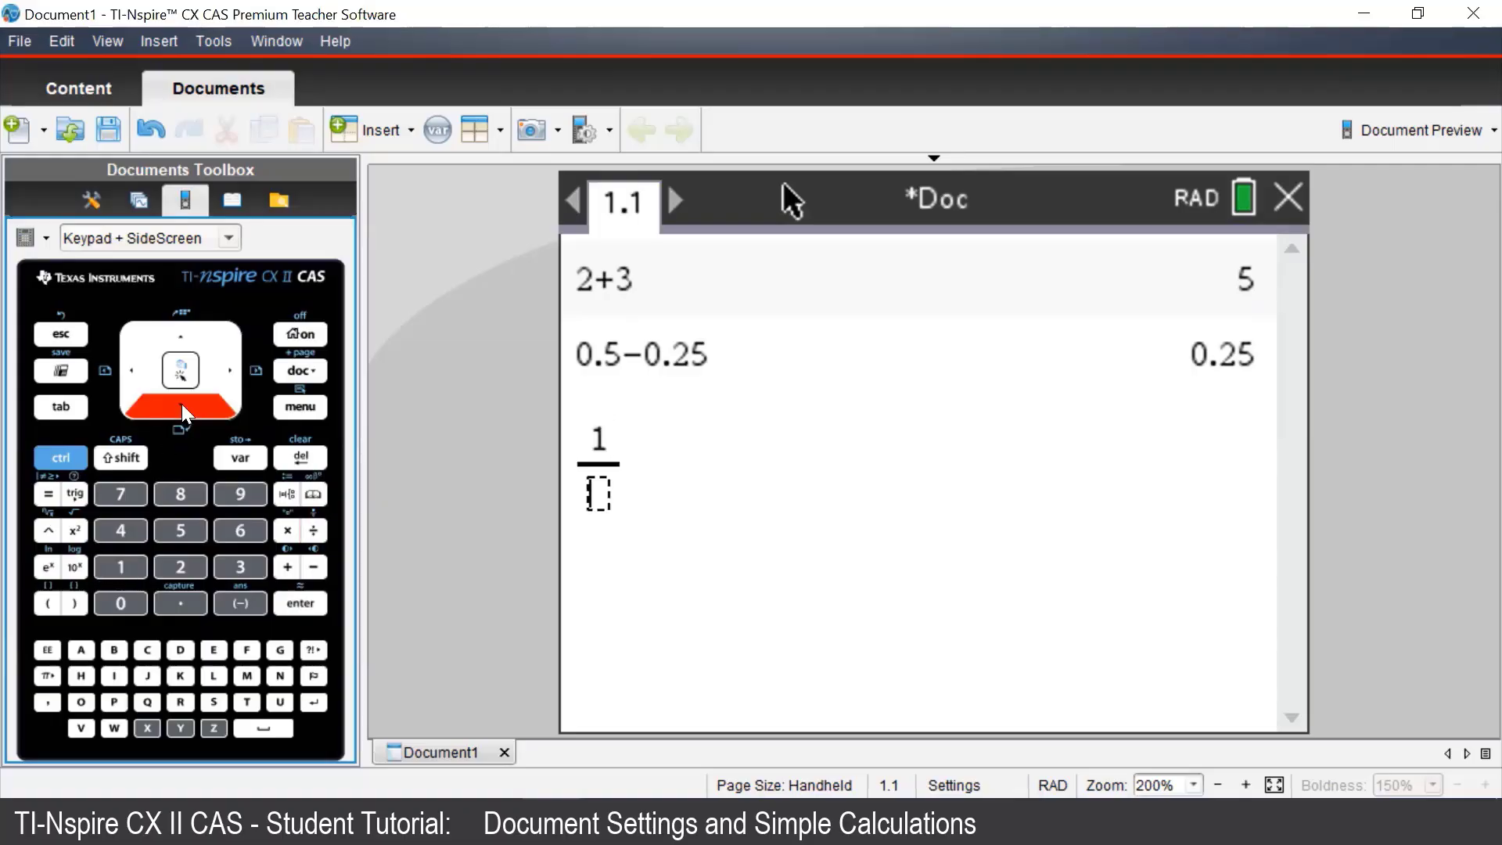
{"action": "left_click", "coordinate": [188, 567]}
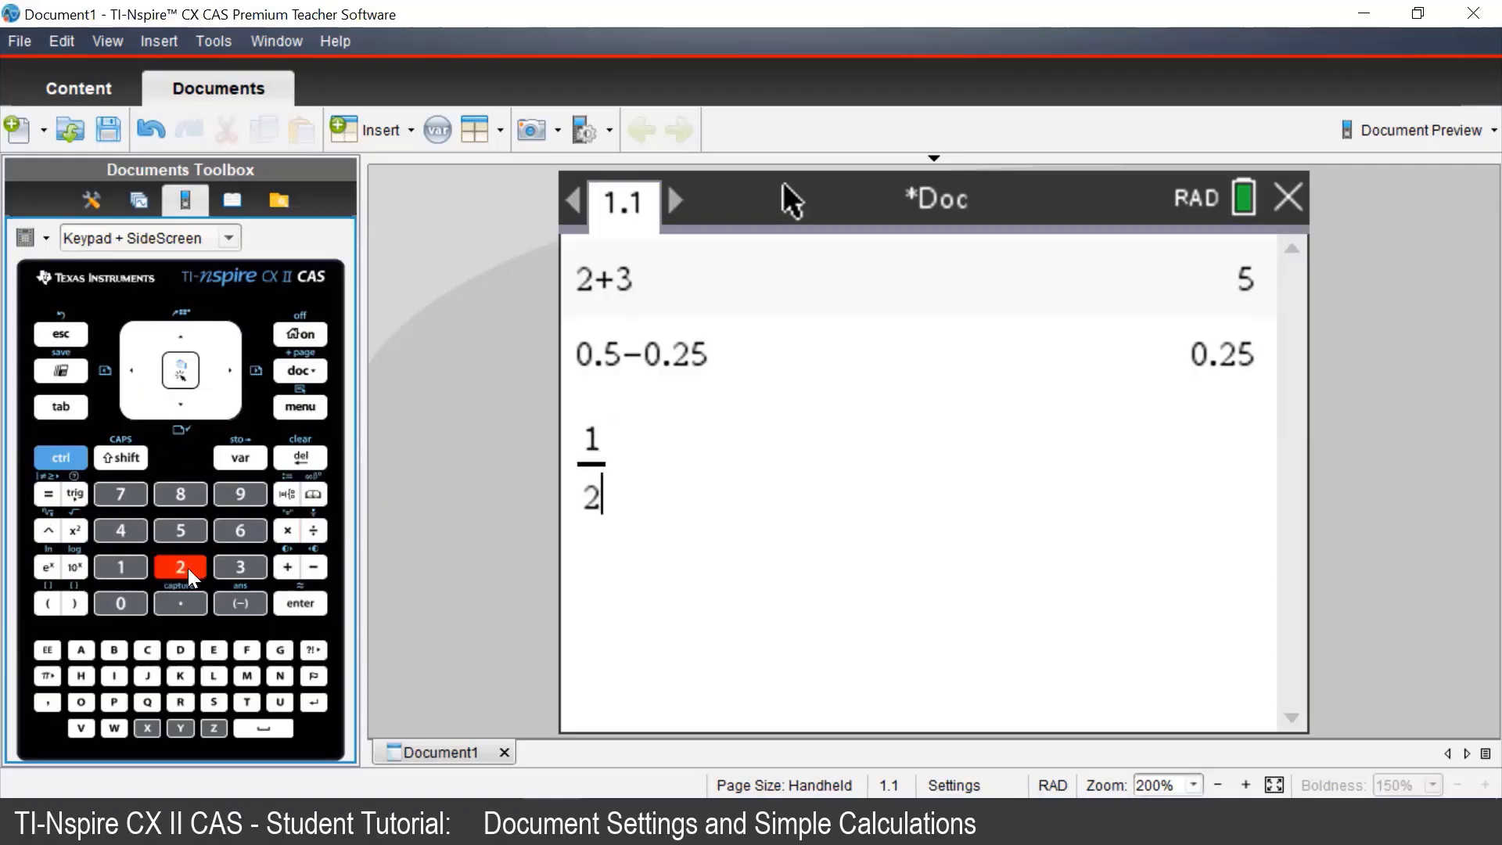
{"action": "left_click", "coordinate": [231, 371]}
{"action": "left_click", "coordinate": [288, 566]}
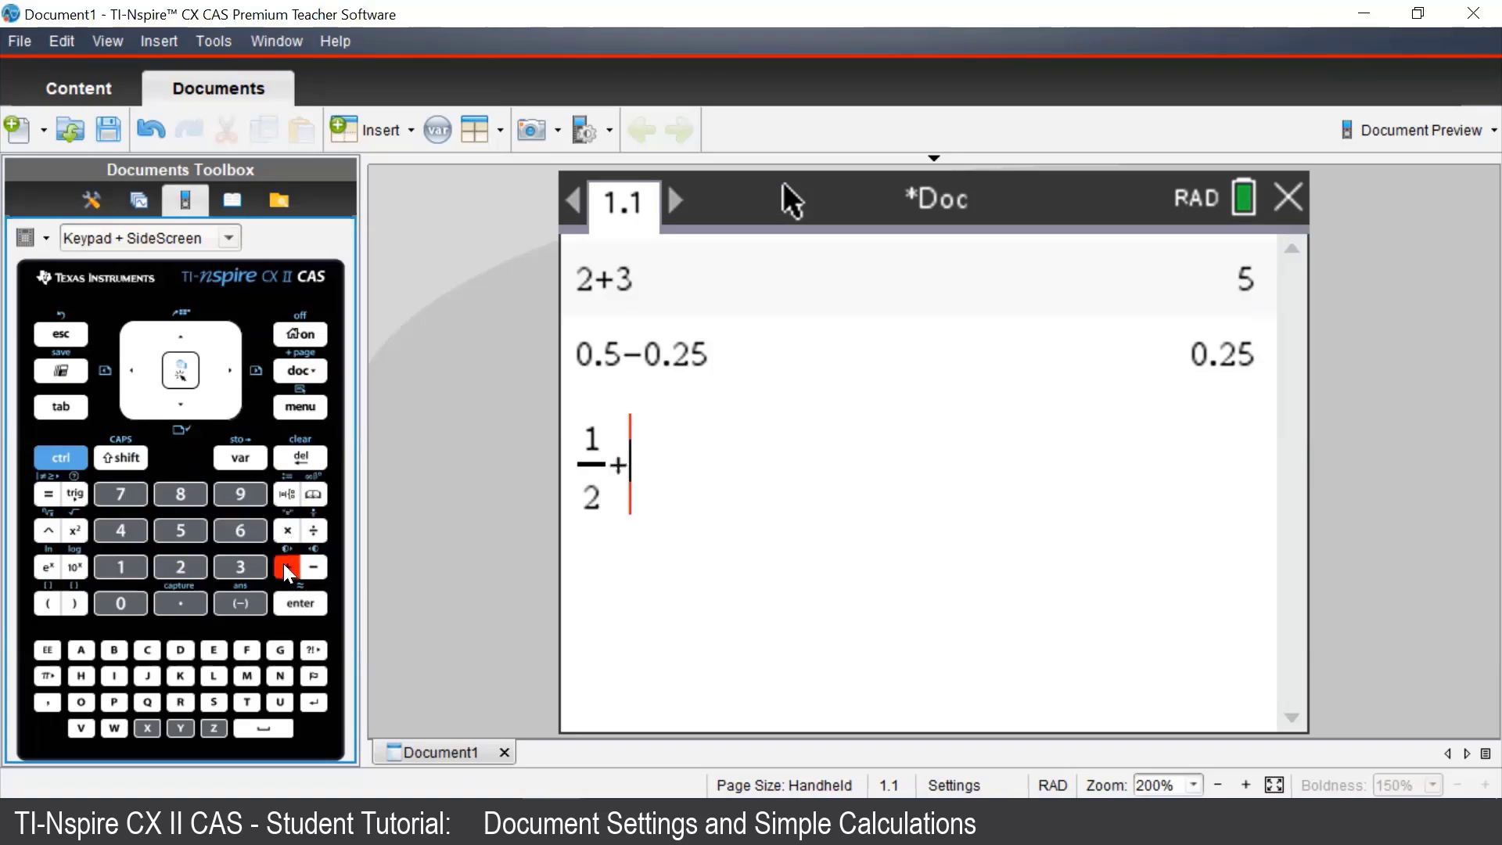
- Add a second stacked fraction 1/3 and evaluate the sum, giving 5/6
{"action": "left_click", "coordinate": [64, 457]}
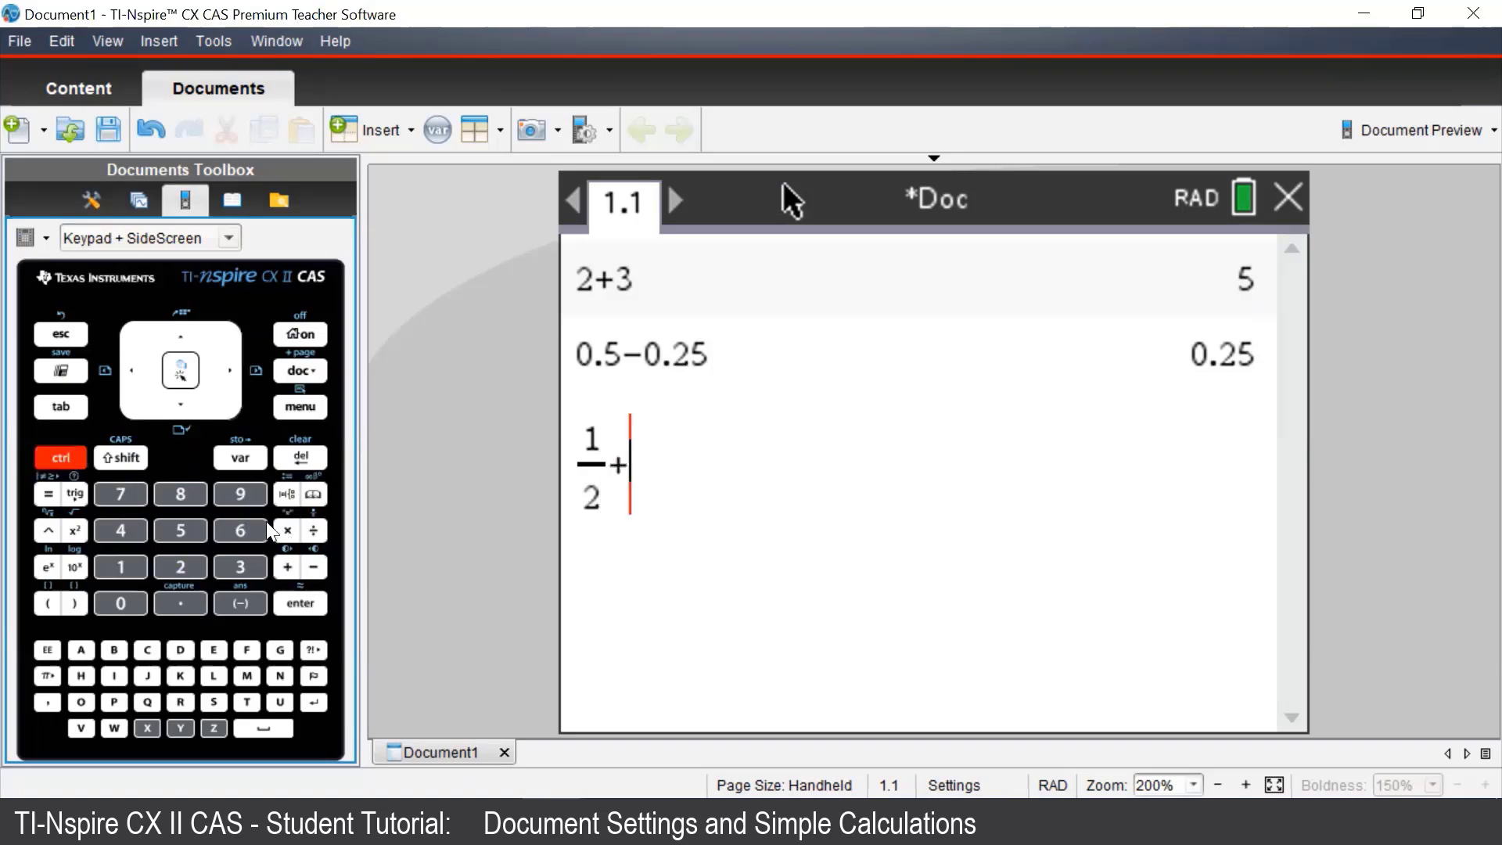
{"action": "left_click", "coordinate": [309, 526]}
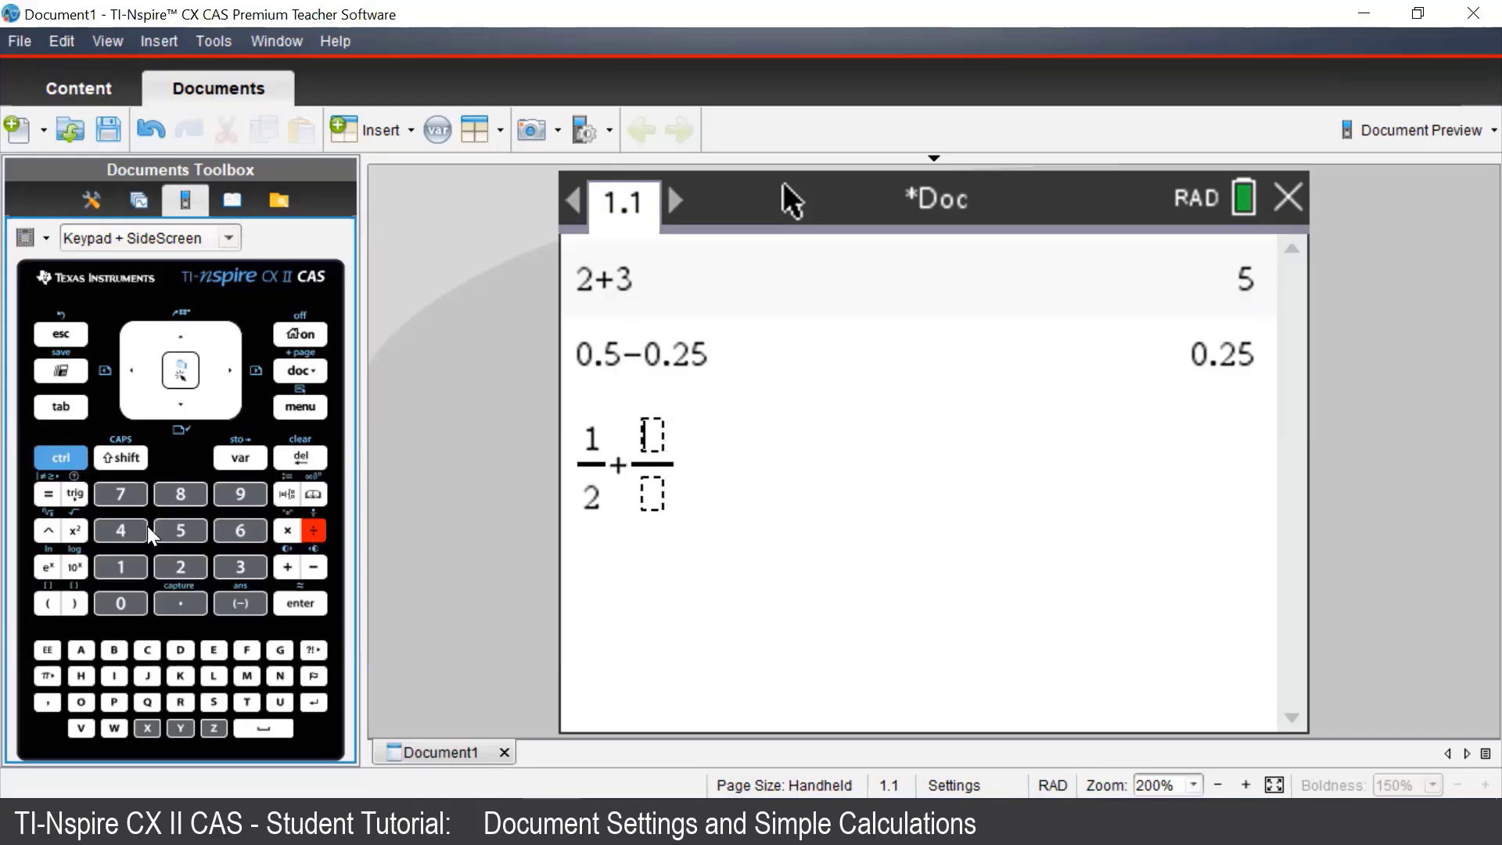
{"action": "left_click", "coordinate": [131, 565]}
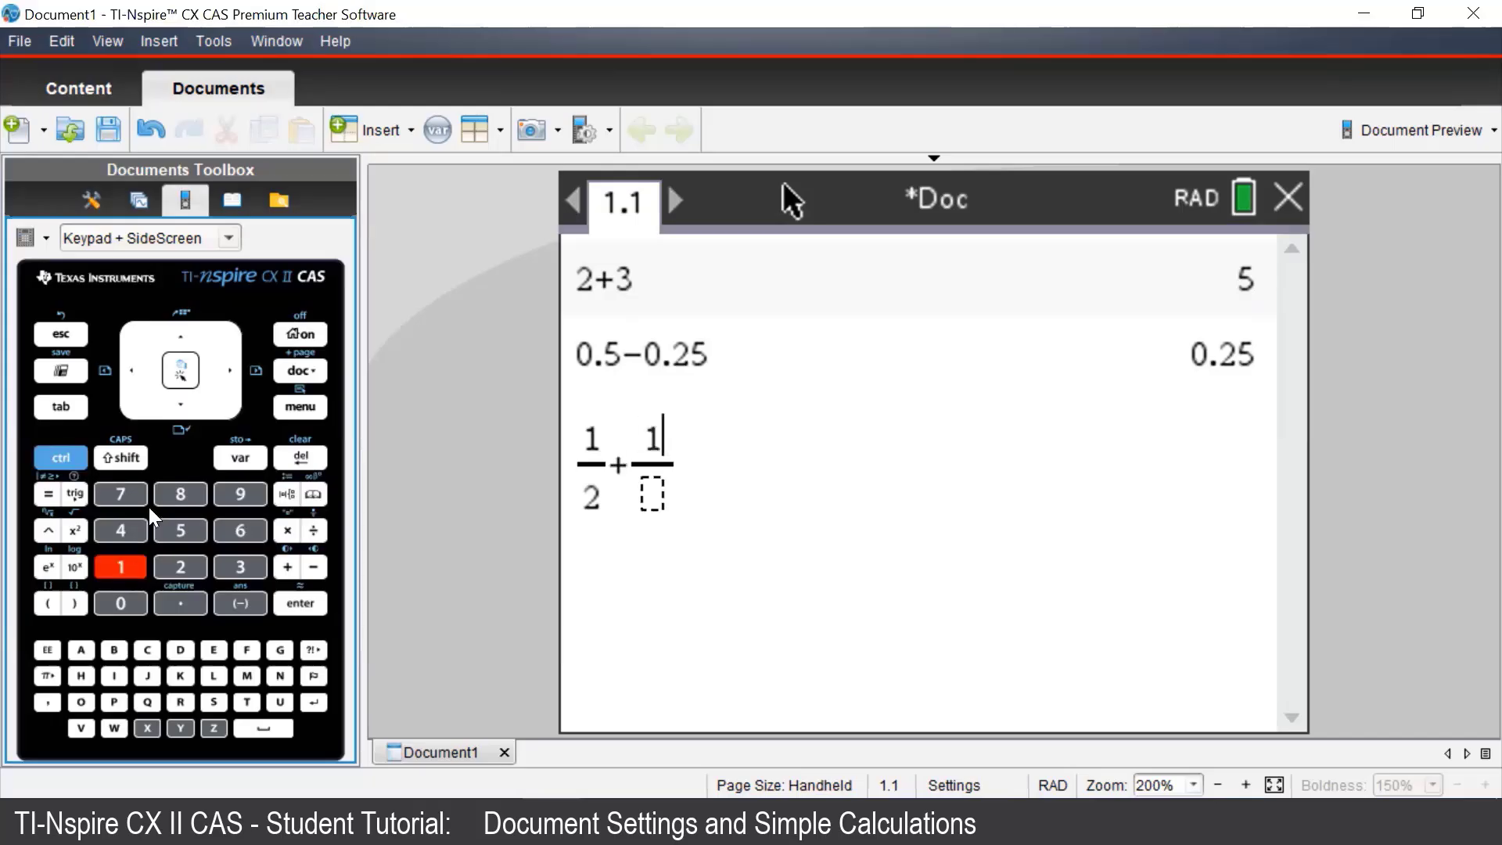
{"action": "left_click", "coordinate": [178, 410]}
{"action": "left_click", "coordinate": [236, 563]}
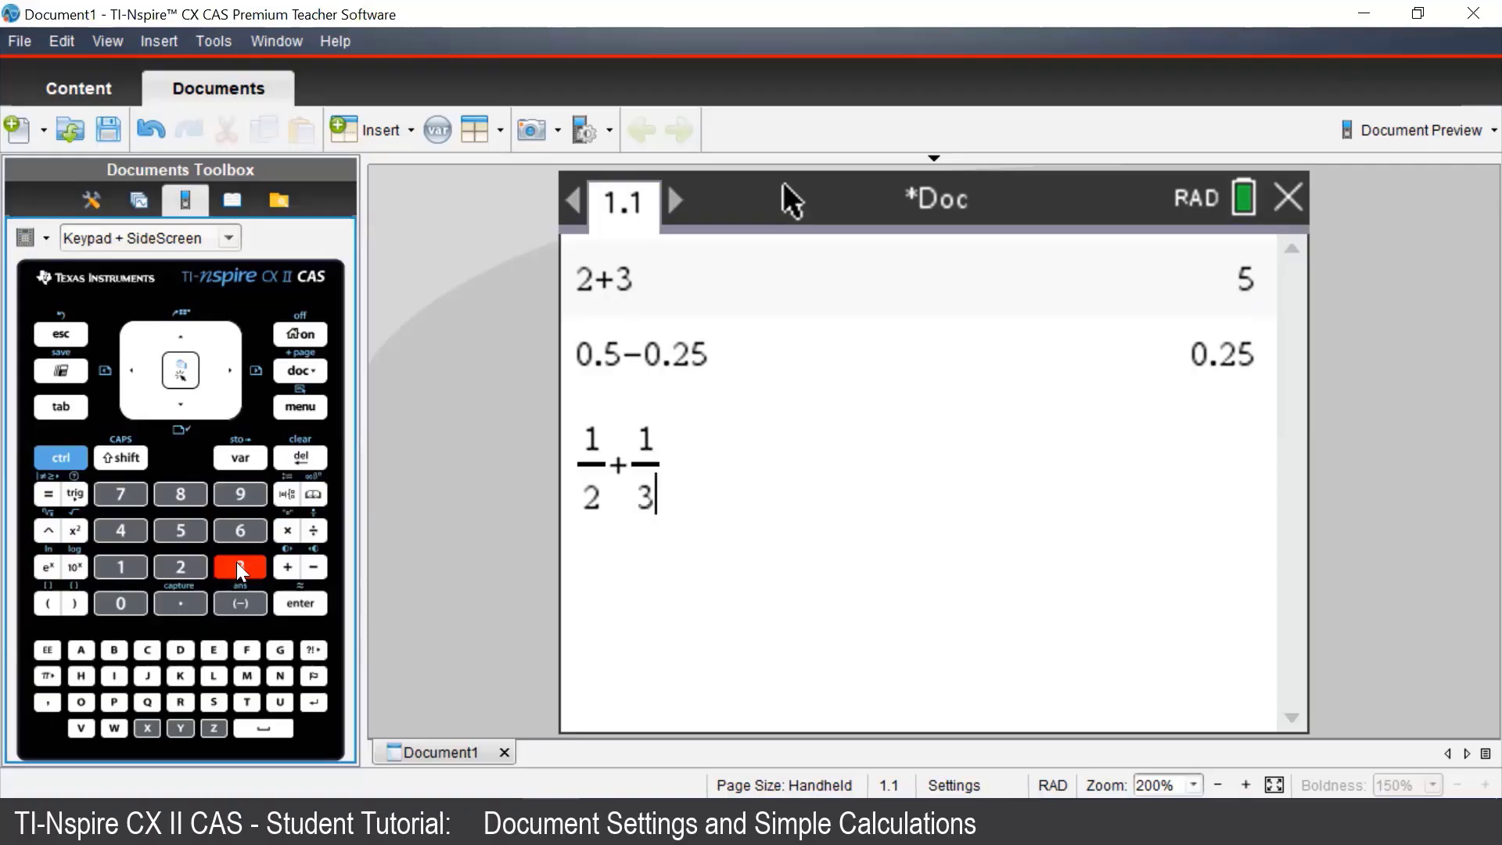
{"action": "left_click", "coordinate": [312, 609]}
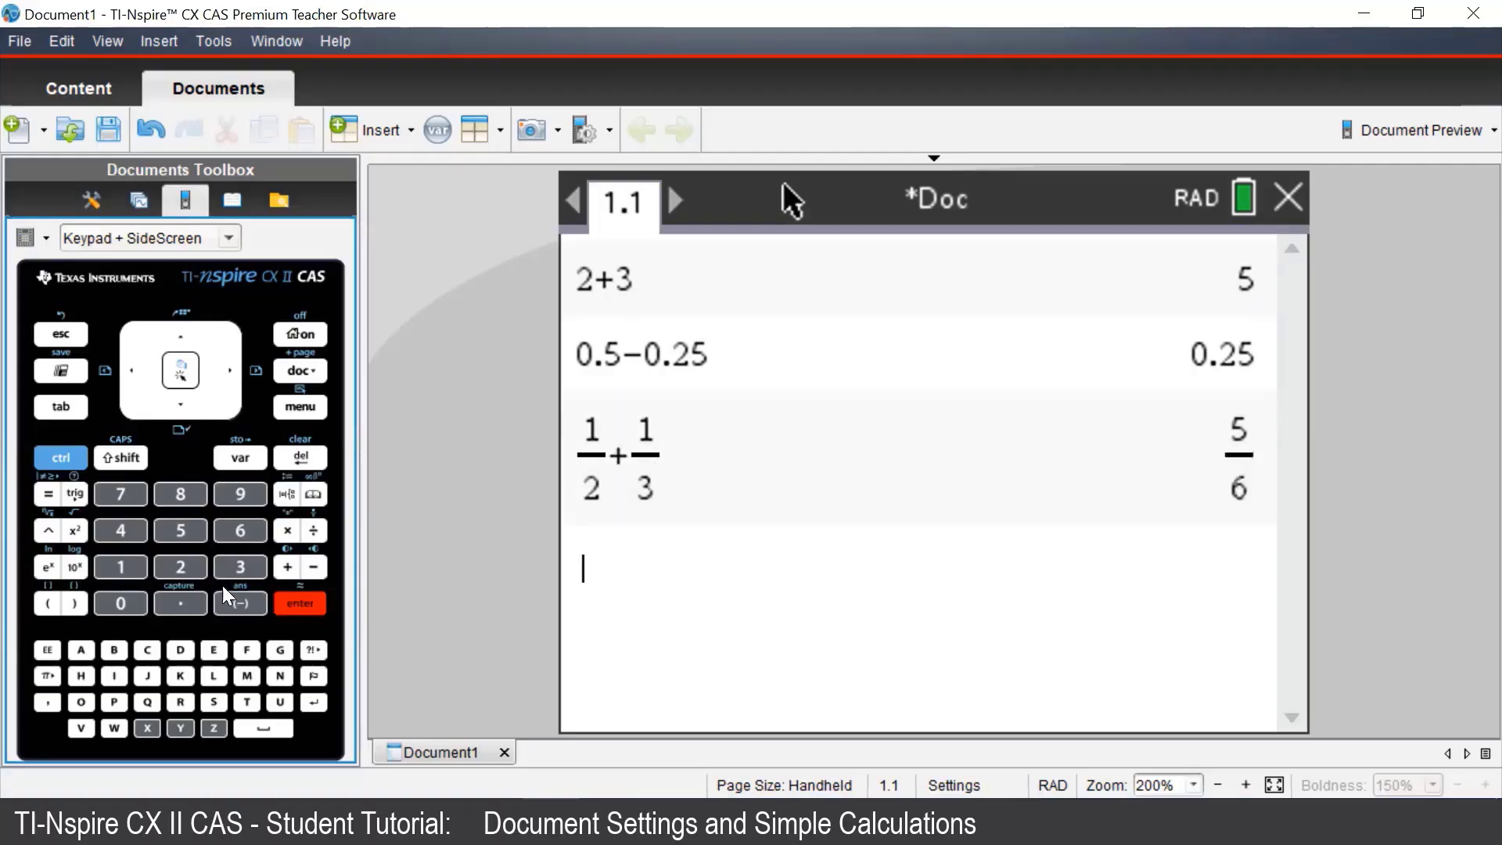
- Enter 5^3, correct the exponent to 2, and evaluate to get 25
{"action": "left_click", "coordinate": [183, 529]}
{"action": "left_click", "coordinate": [46, 527]}
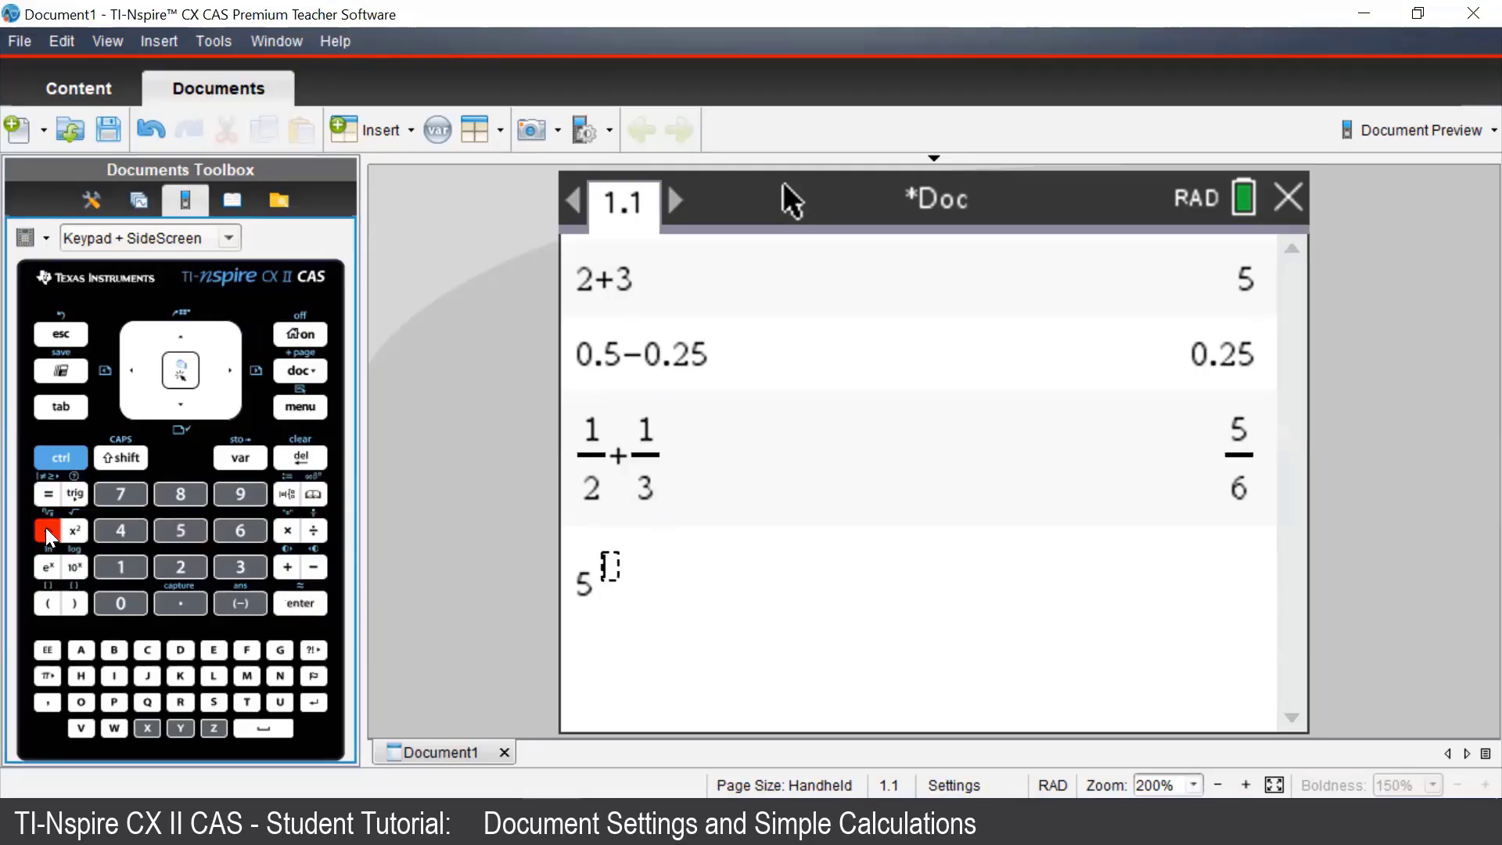
{"action": "left_click", "coordinate": [241, 563]}
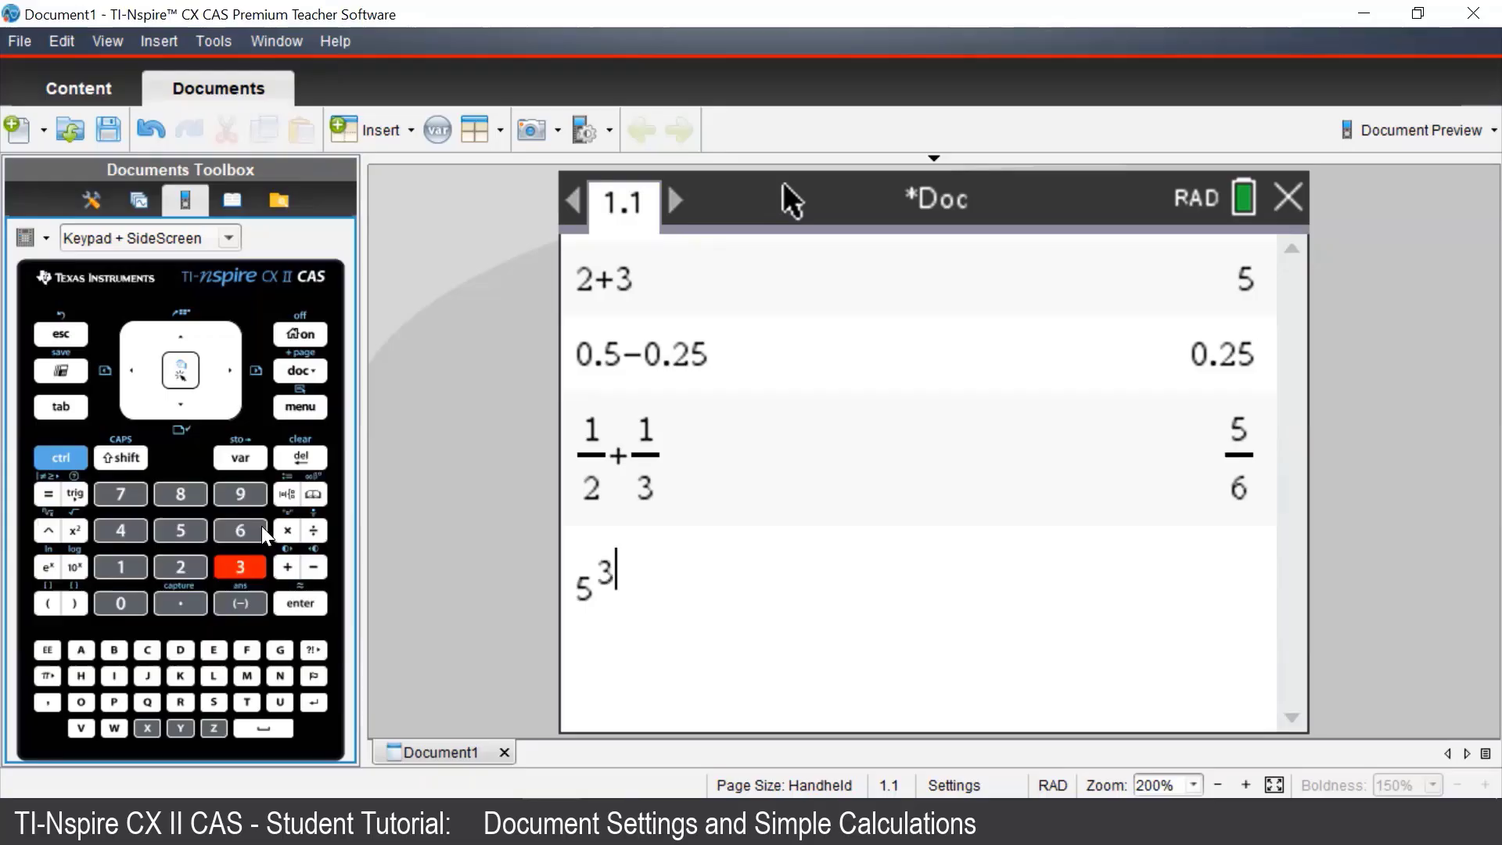
{"action": "left_click", "coordinate": [297, 455]}
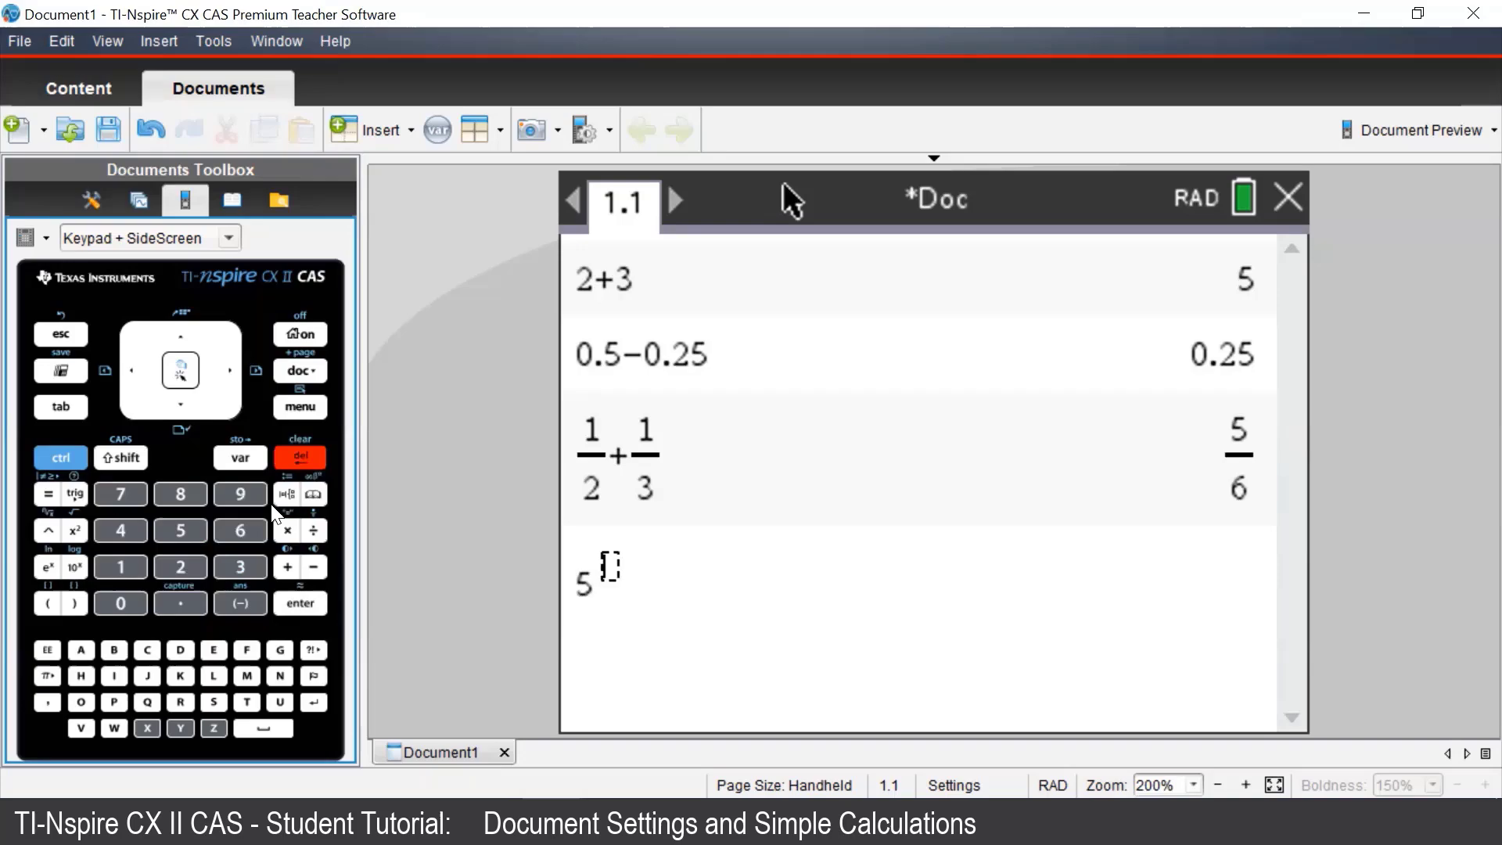
{"action": "left_click", "coordinate": [194, 566]}
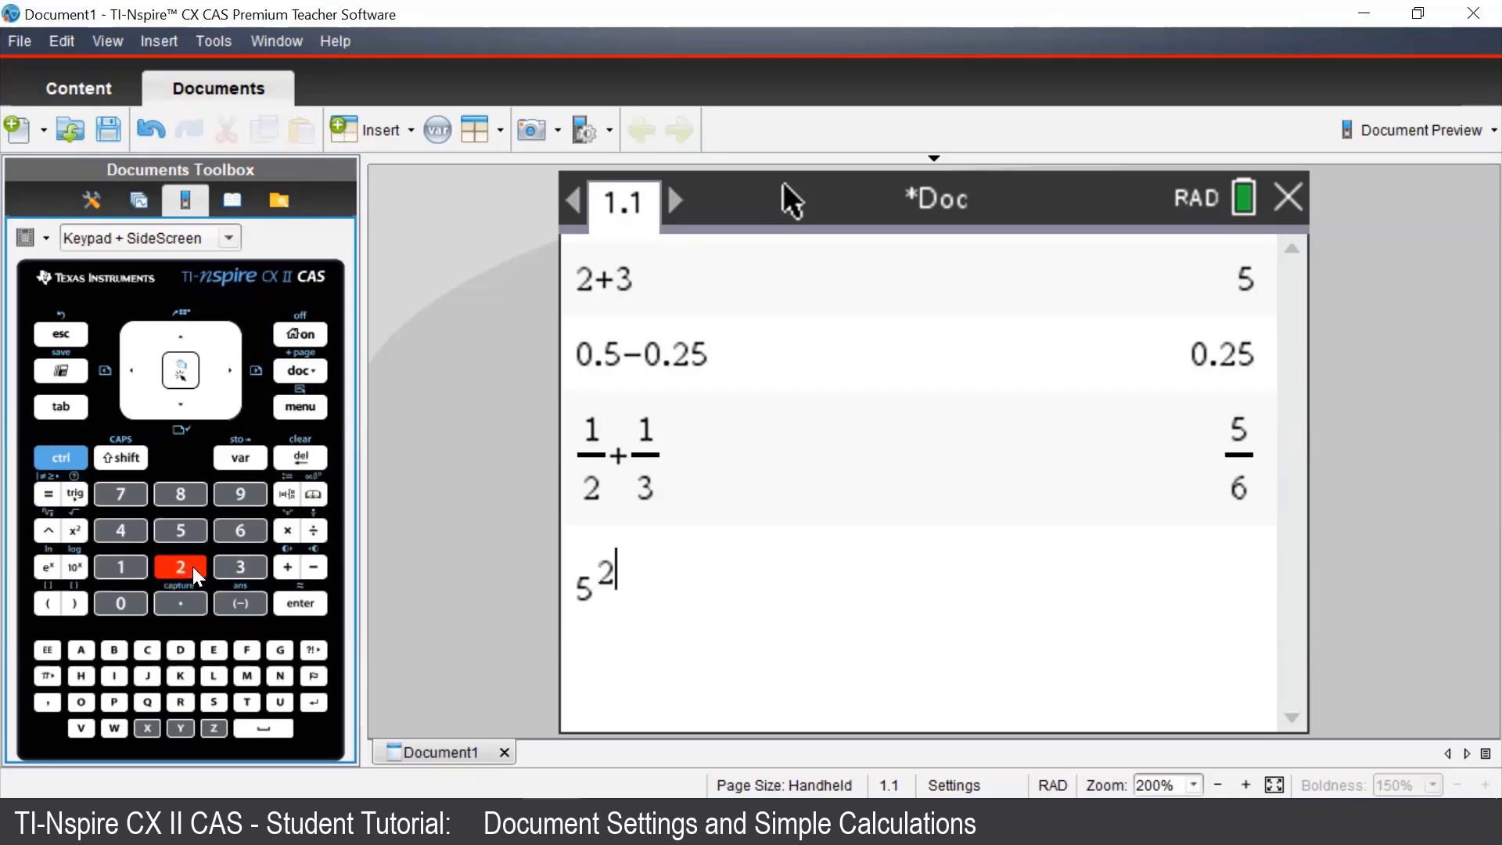
{"action": "left_click", "coordinate": [305, 615]}
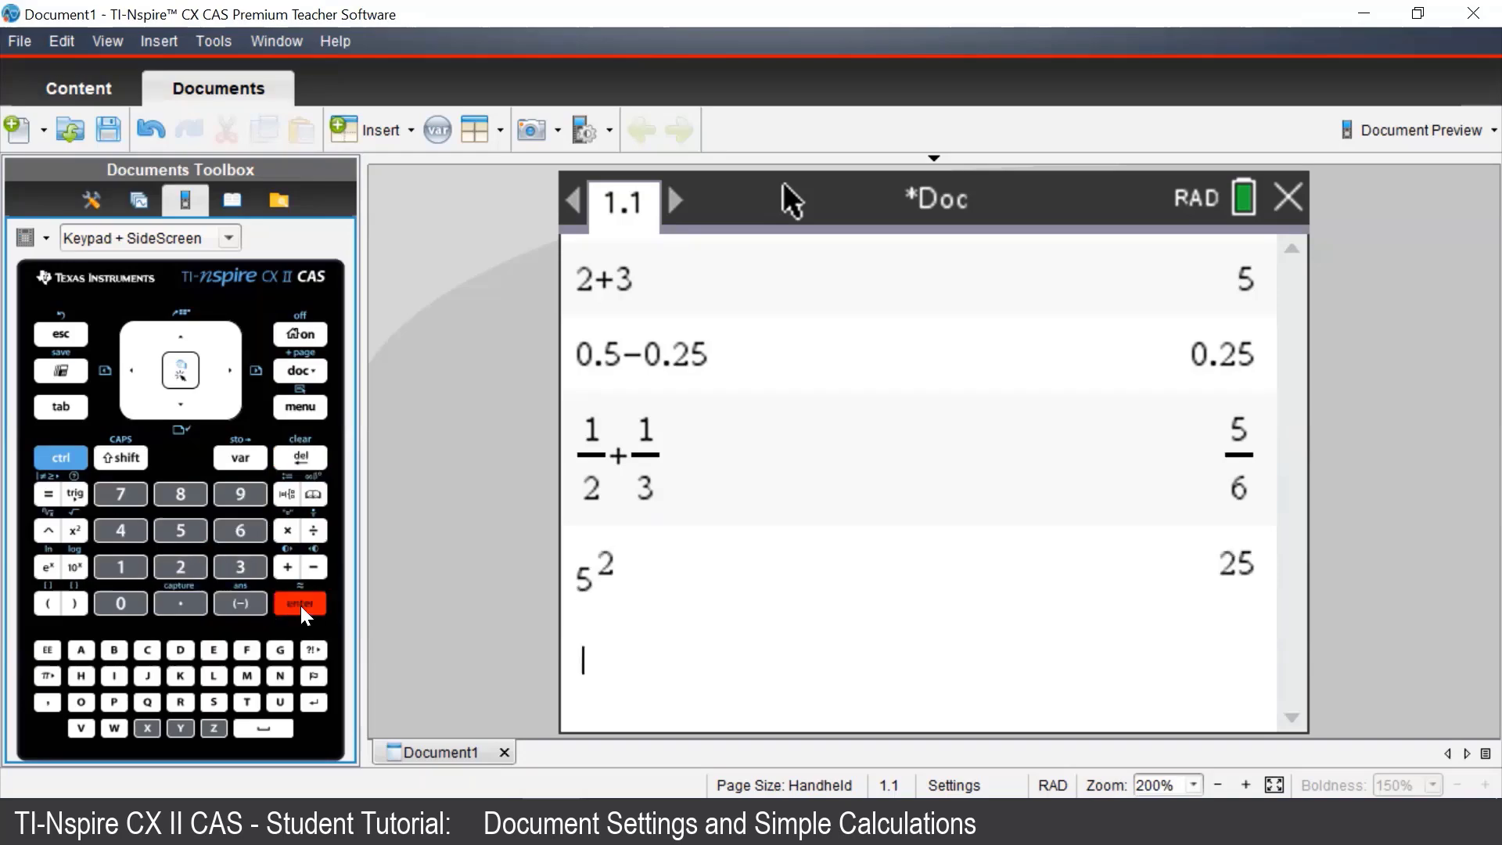
- Enter (−2)^2 with the negative inside the parentheses and evaluate it to 4
{"action": "left_click", "coordinate": [48, 600]}
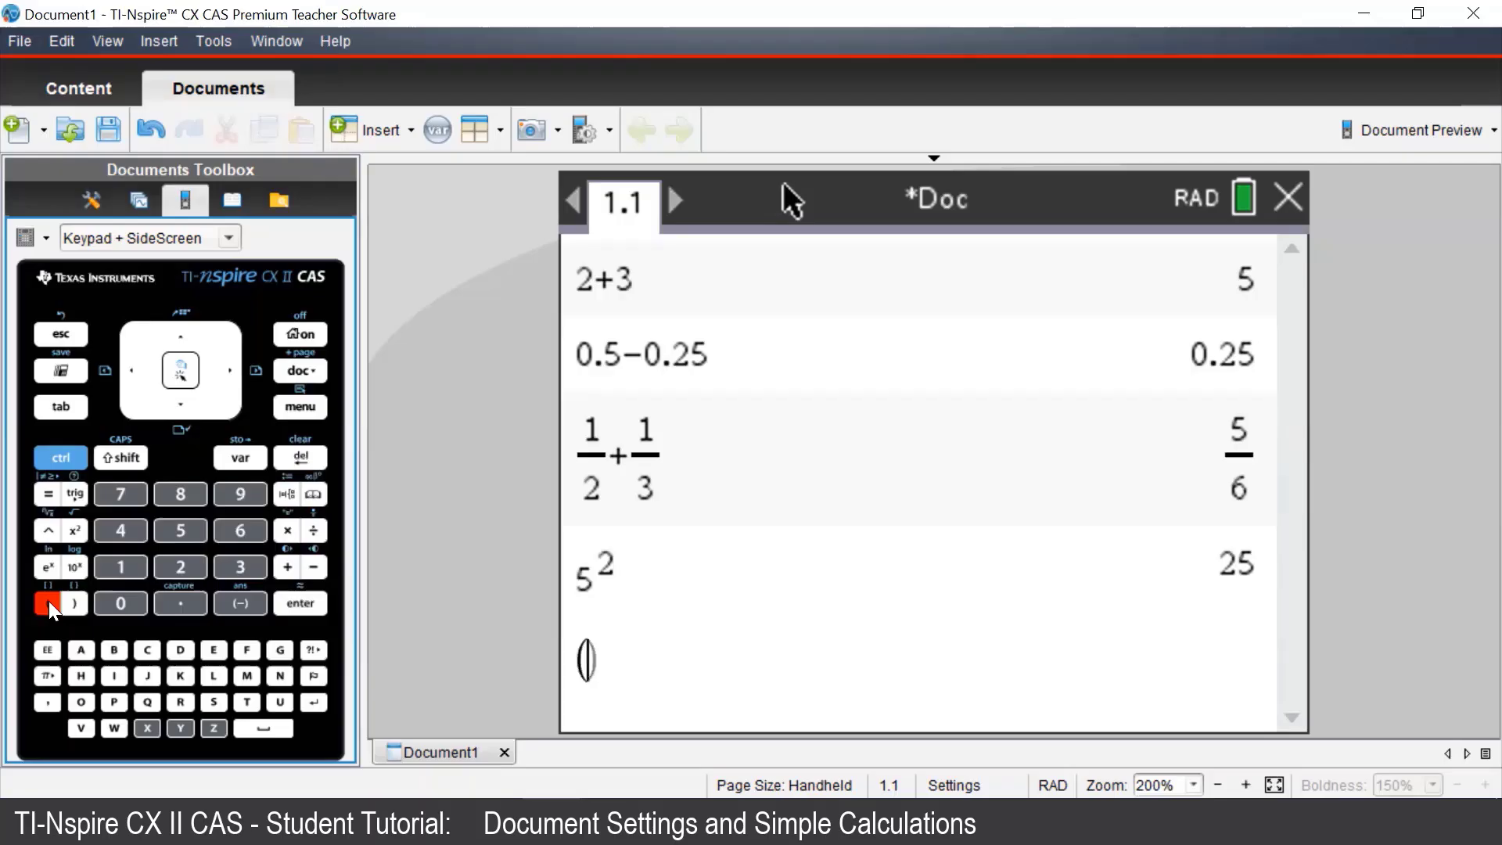
{"action": "left_click", "coordinate": [238, 605]}
{"action": "left_click", "coordinate": [185, 565]}
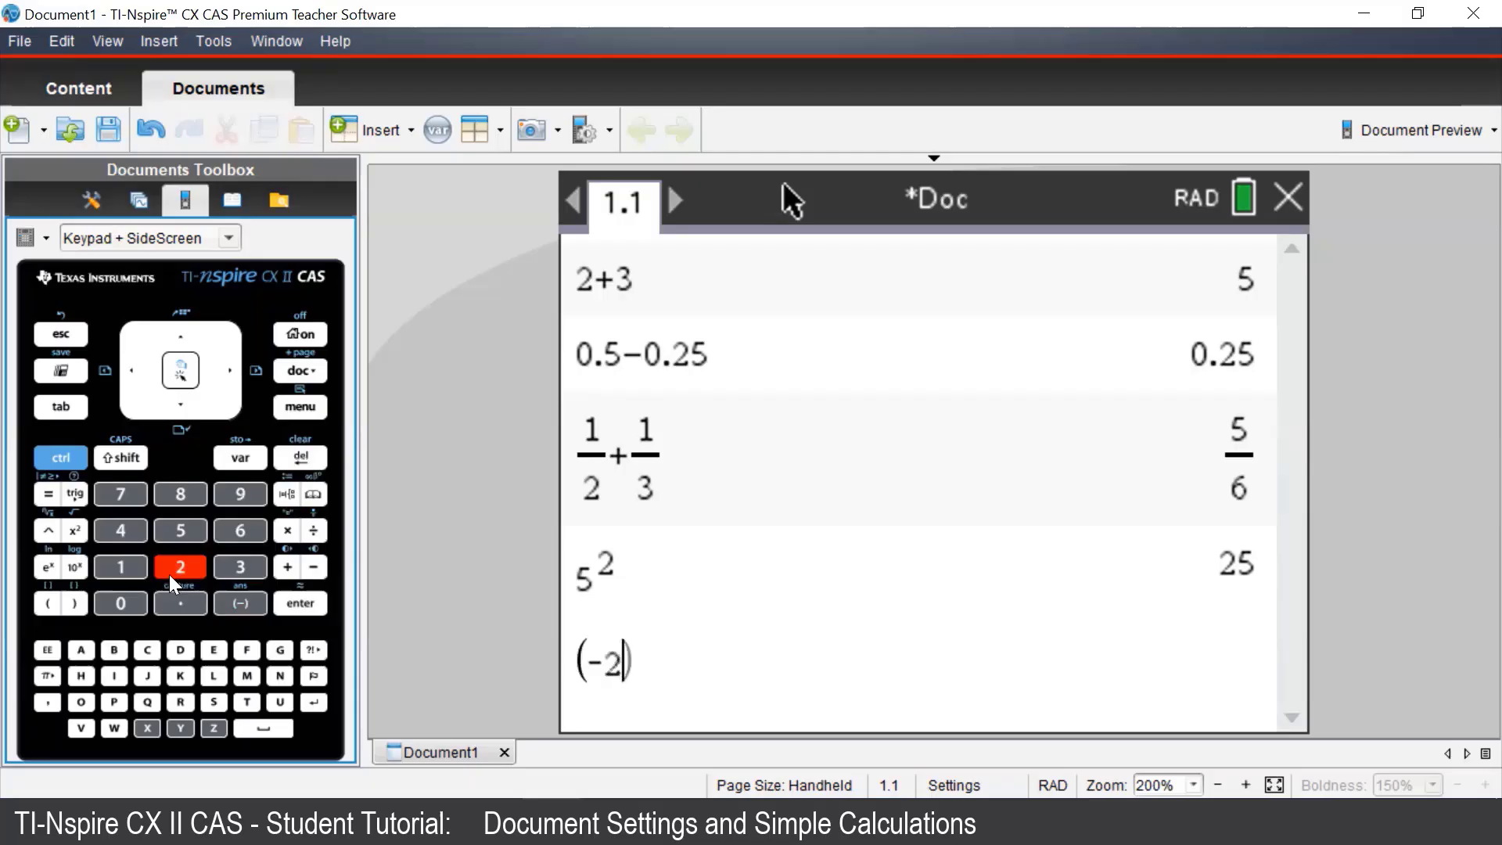
{"action": "left_click", "coordinate": [75, 603]}
{"action": "type", "text": "^"}
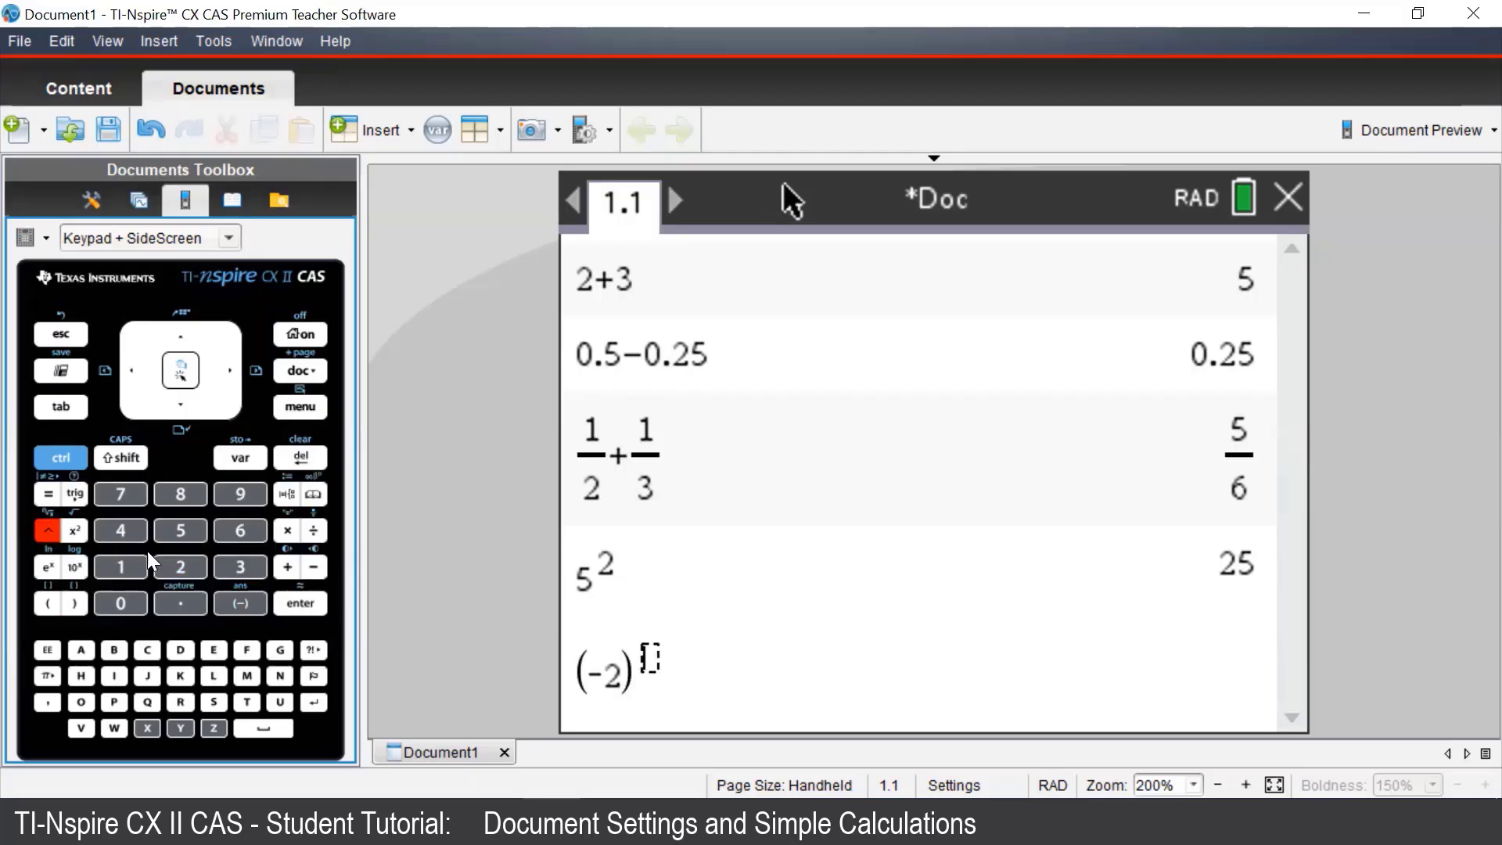
{"action": "left_click", "coordinate": [175, 565]}
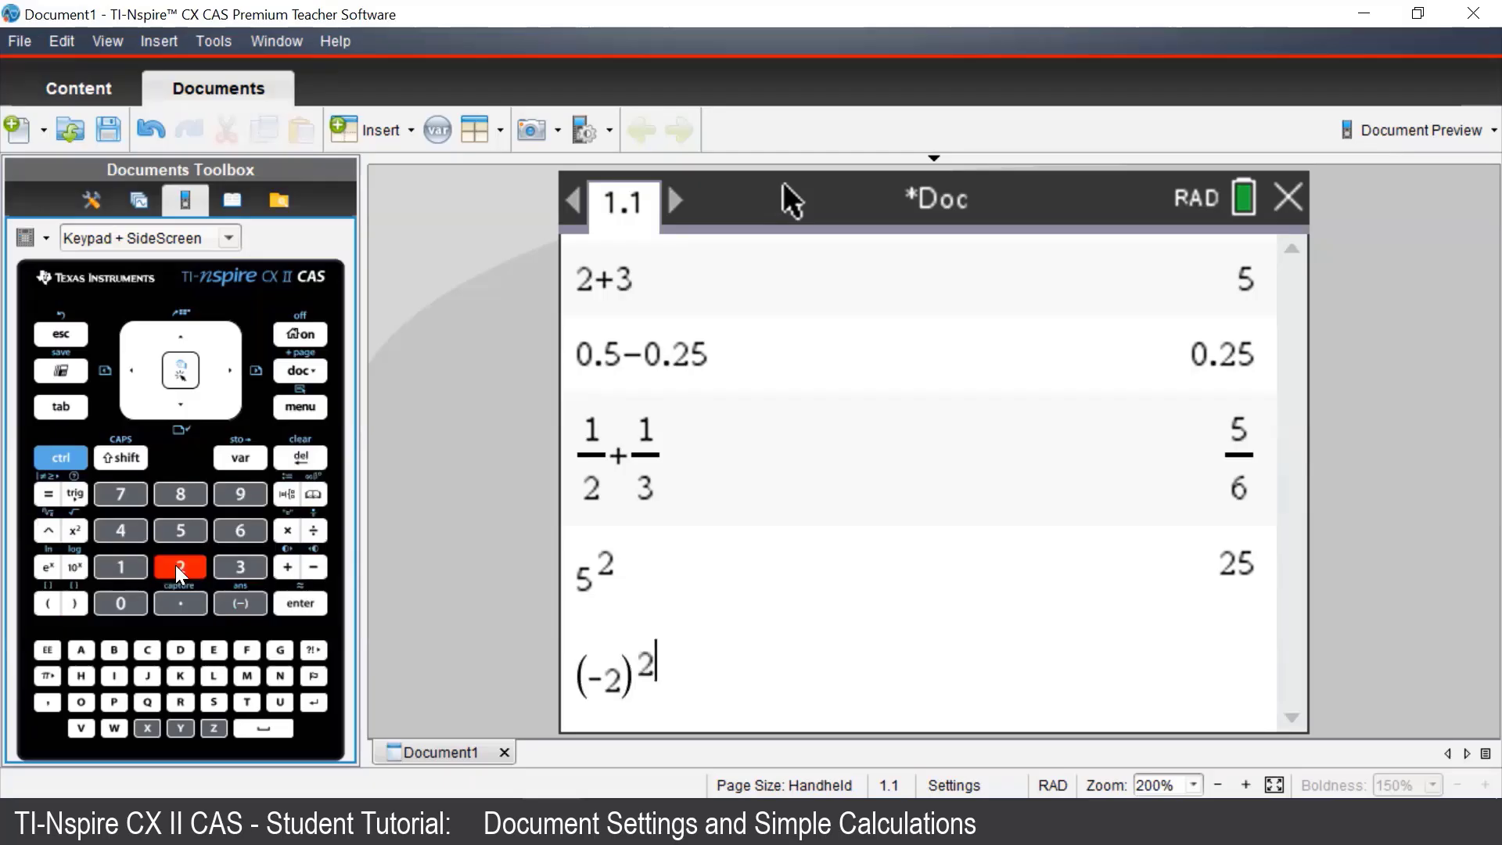
{"action": "left_click", "coordinate": [311, 605]}
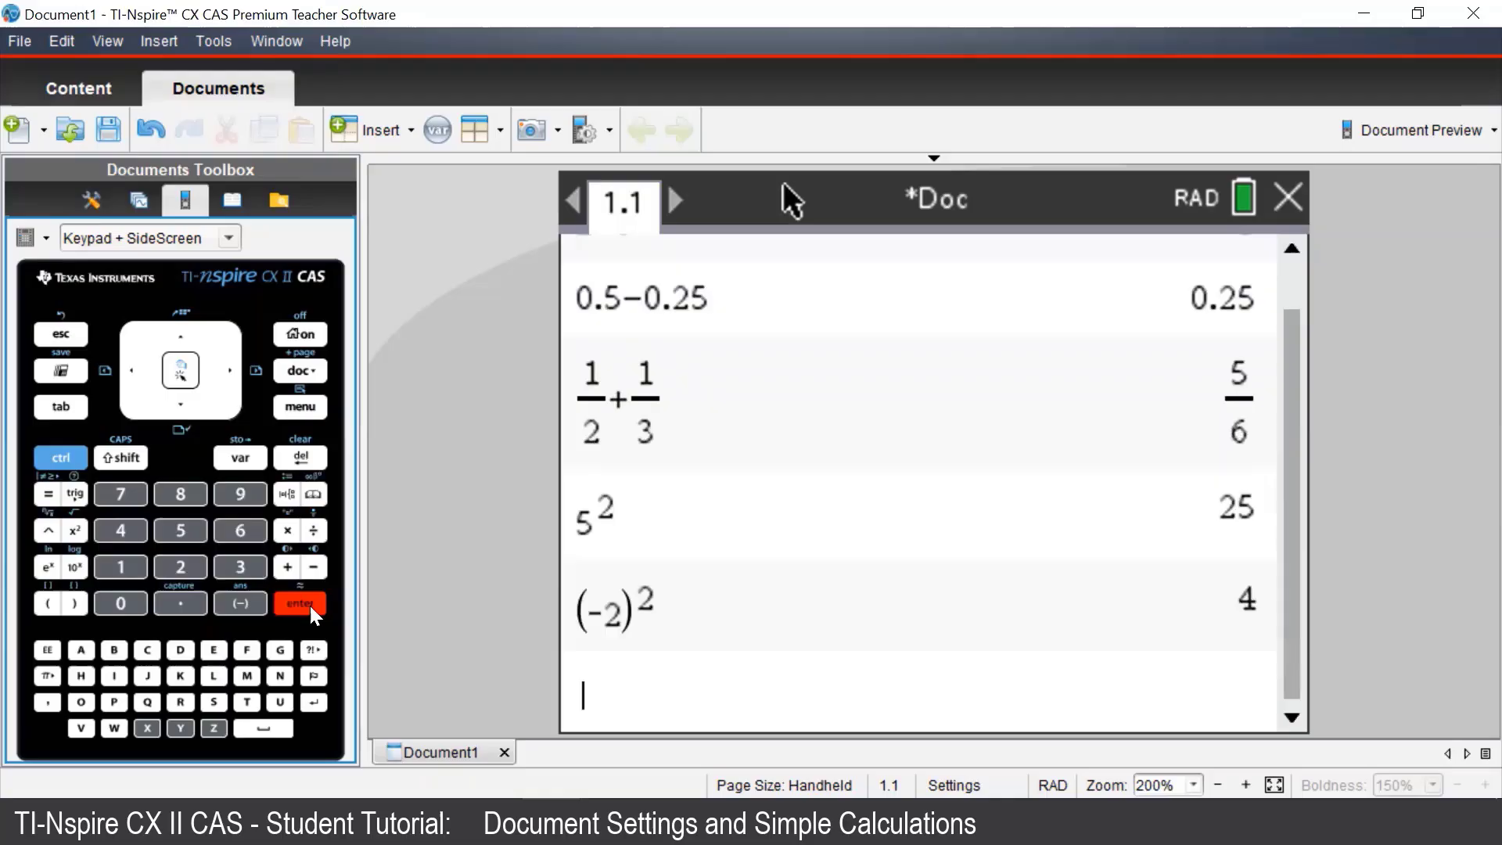
- Enter −(2)^2 with the negative outside the parentheses, evaluating to −4
{"action": "left_click", "coordinate": [241, 604]}
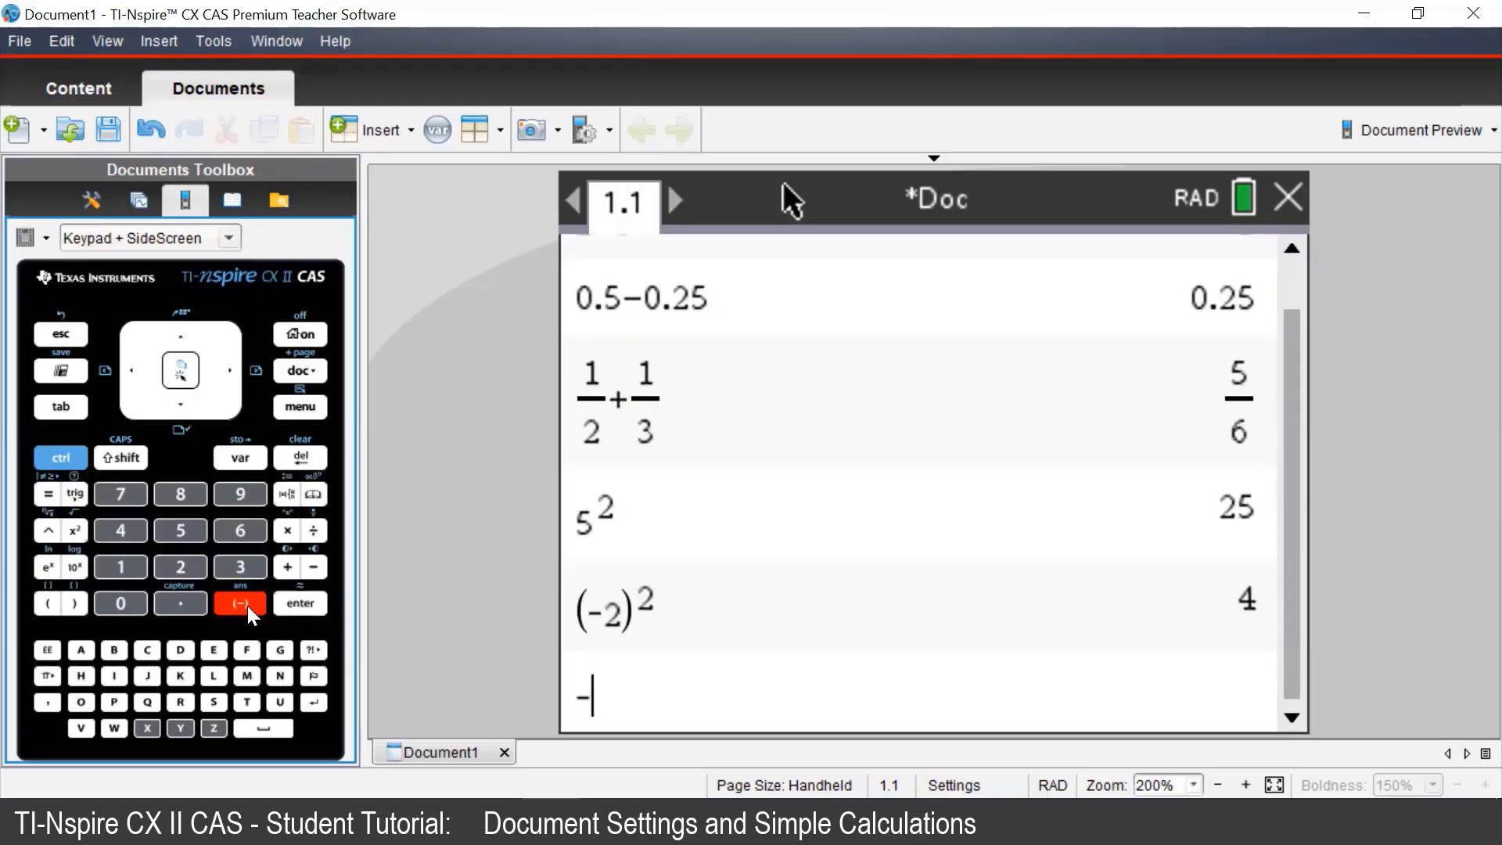
{"action": "left_click", "coordinate": [48, 604]}
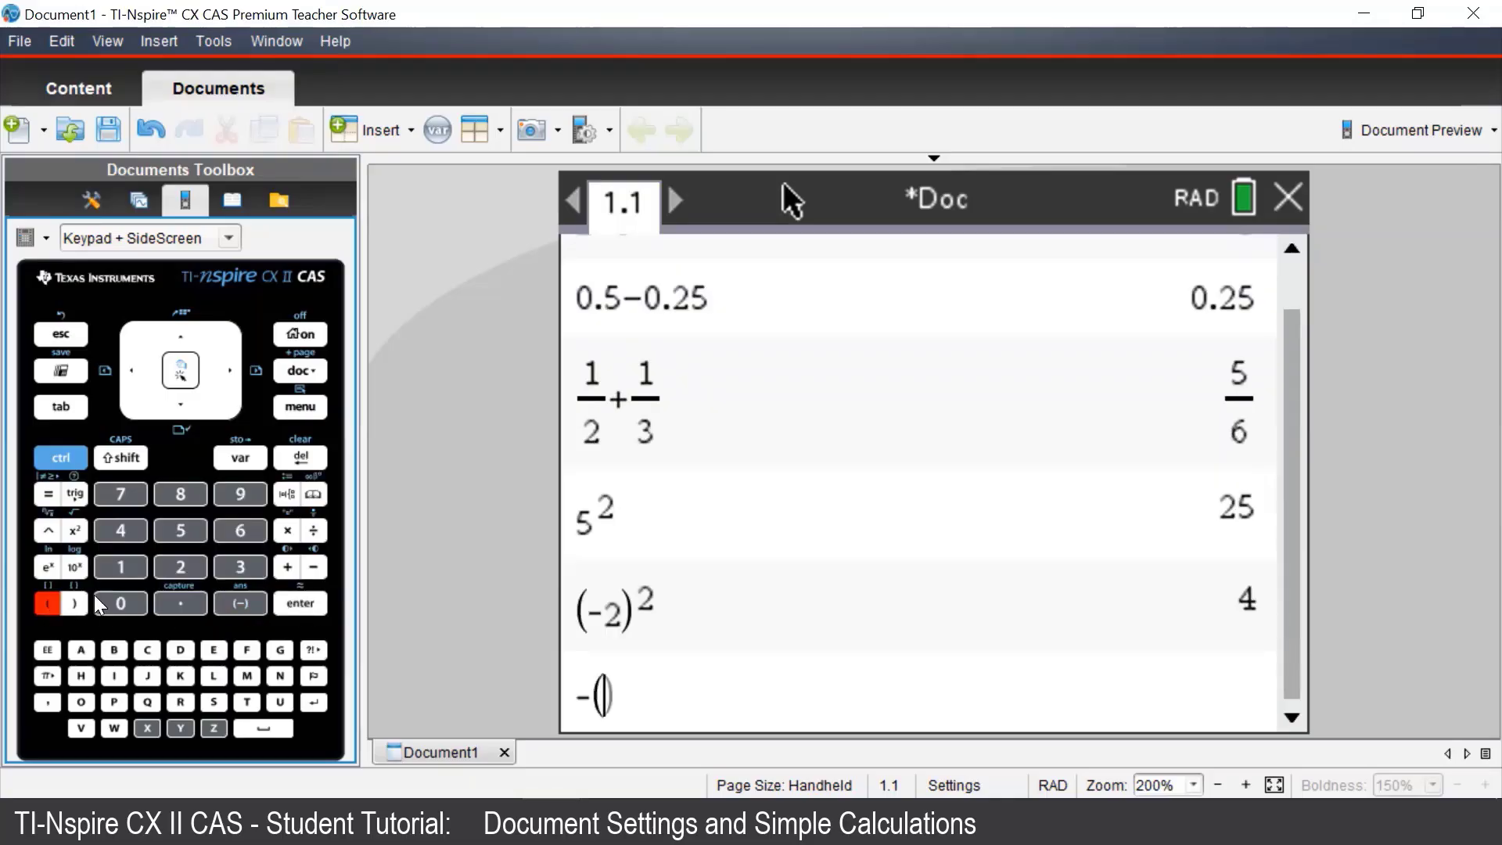
{"action": "left_click", "coordinate": [172, 568]}
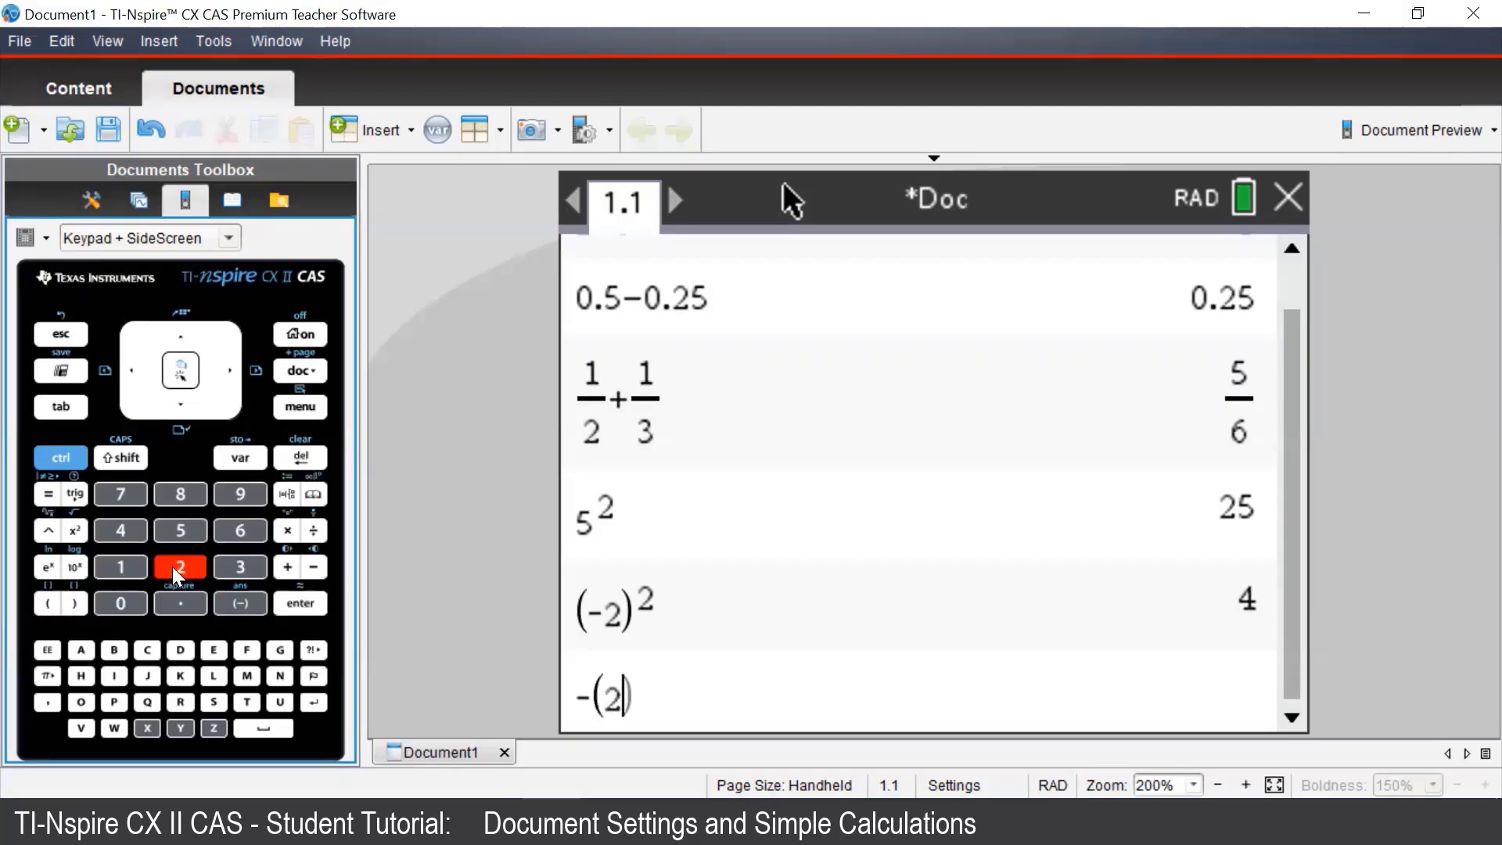
{"action": "left_click", "coordinate": [75, 604]}
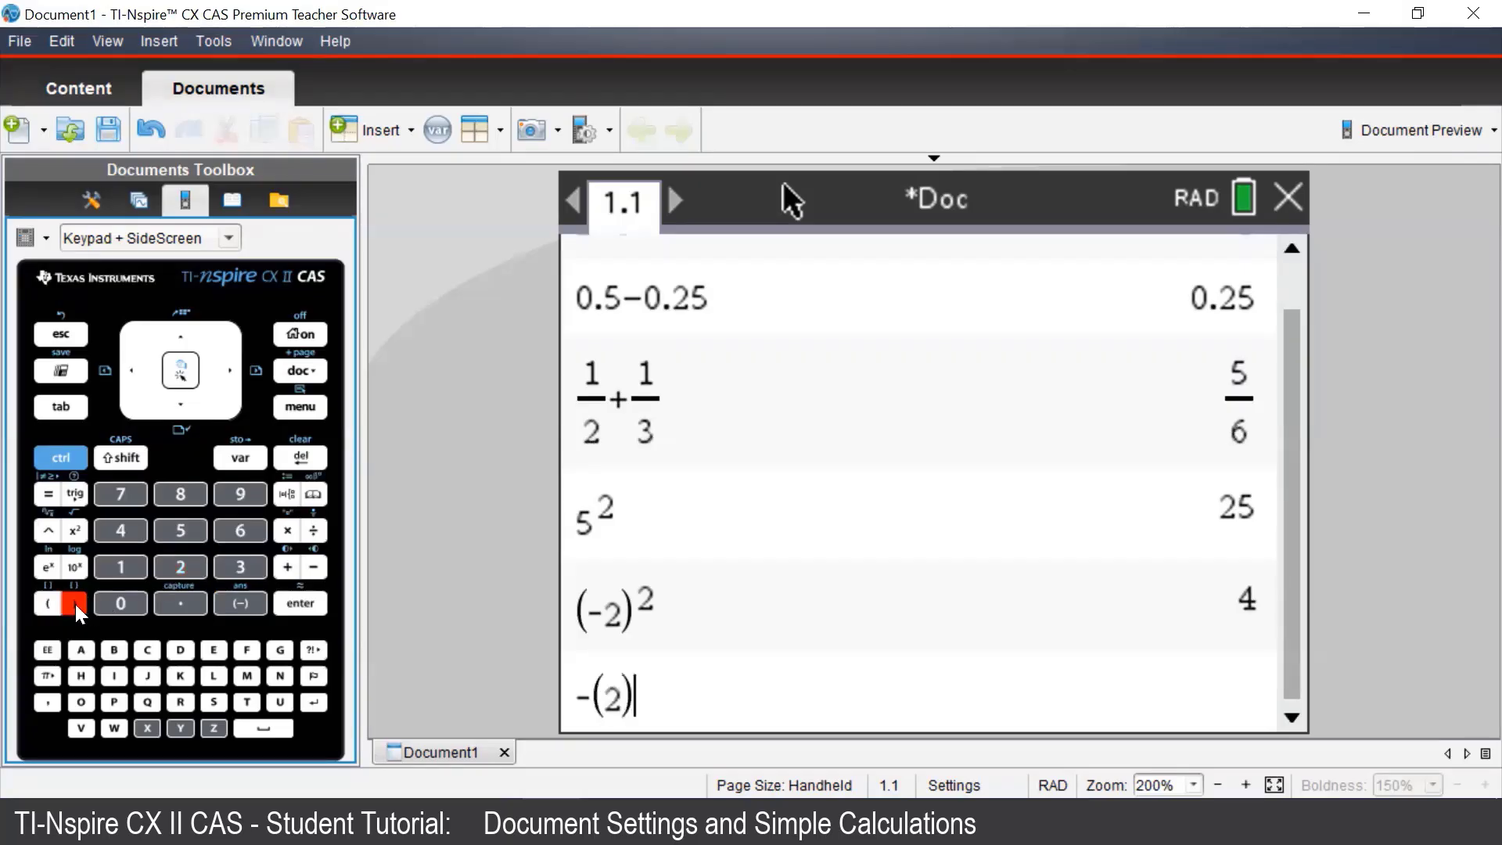
{"action": "left_click", "coordinate": [39, 531]}
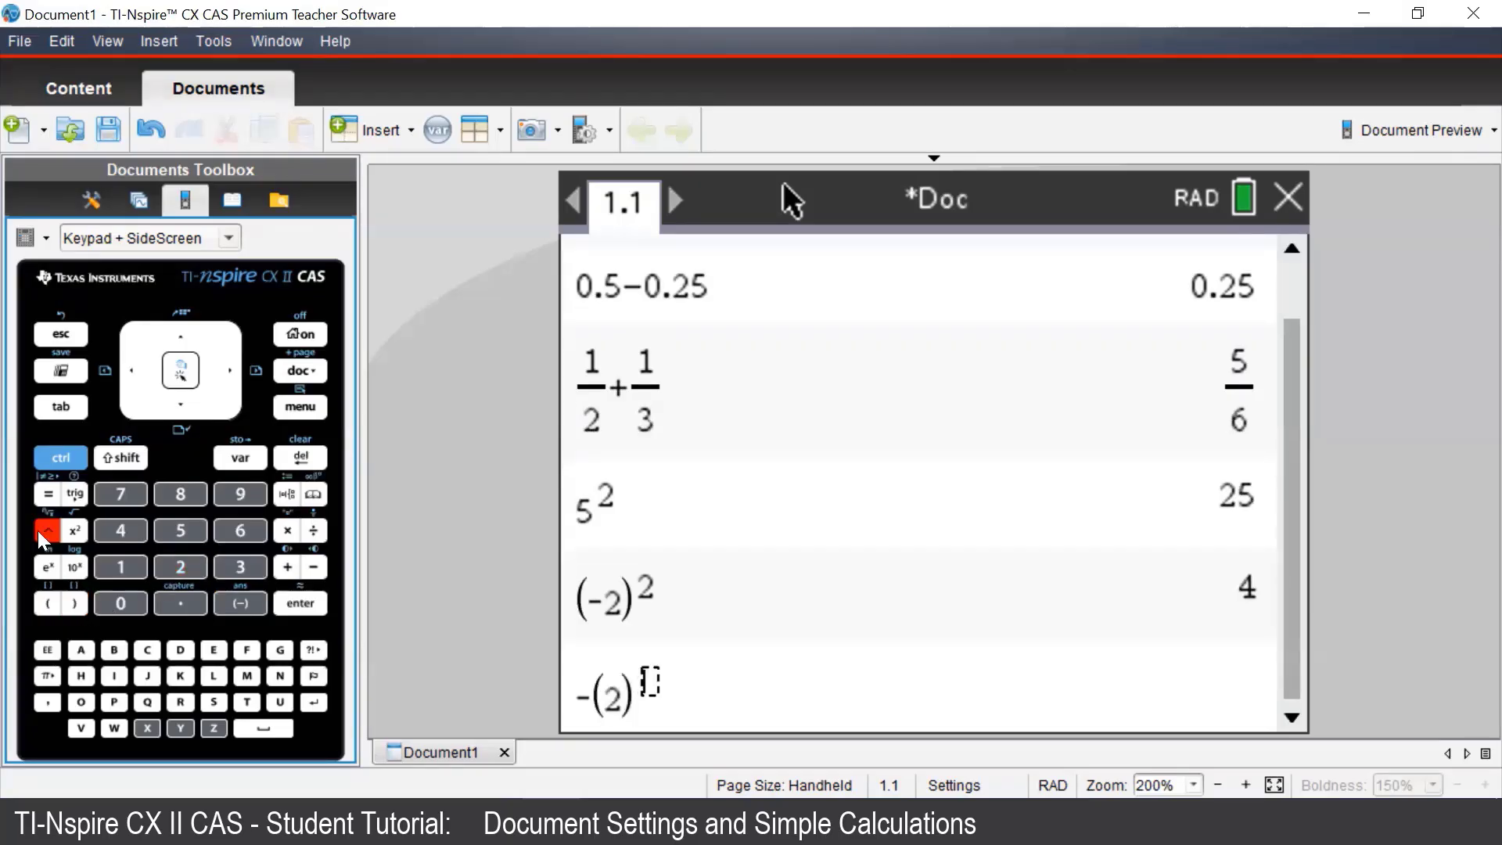
{"action": "left_click", "coordinate": [166, 567]}
{"action": "left_click", "coordinate": [302, 604]}
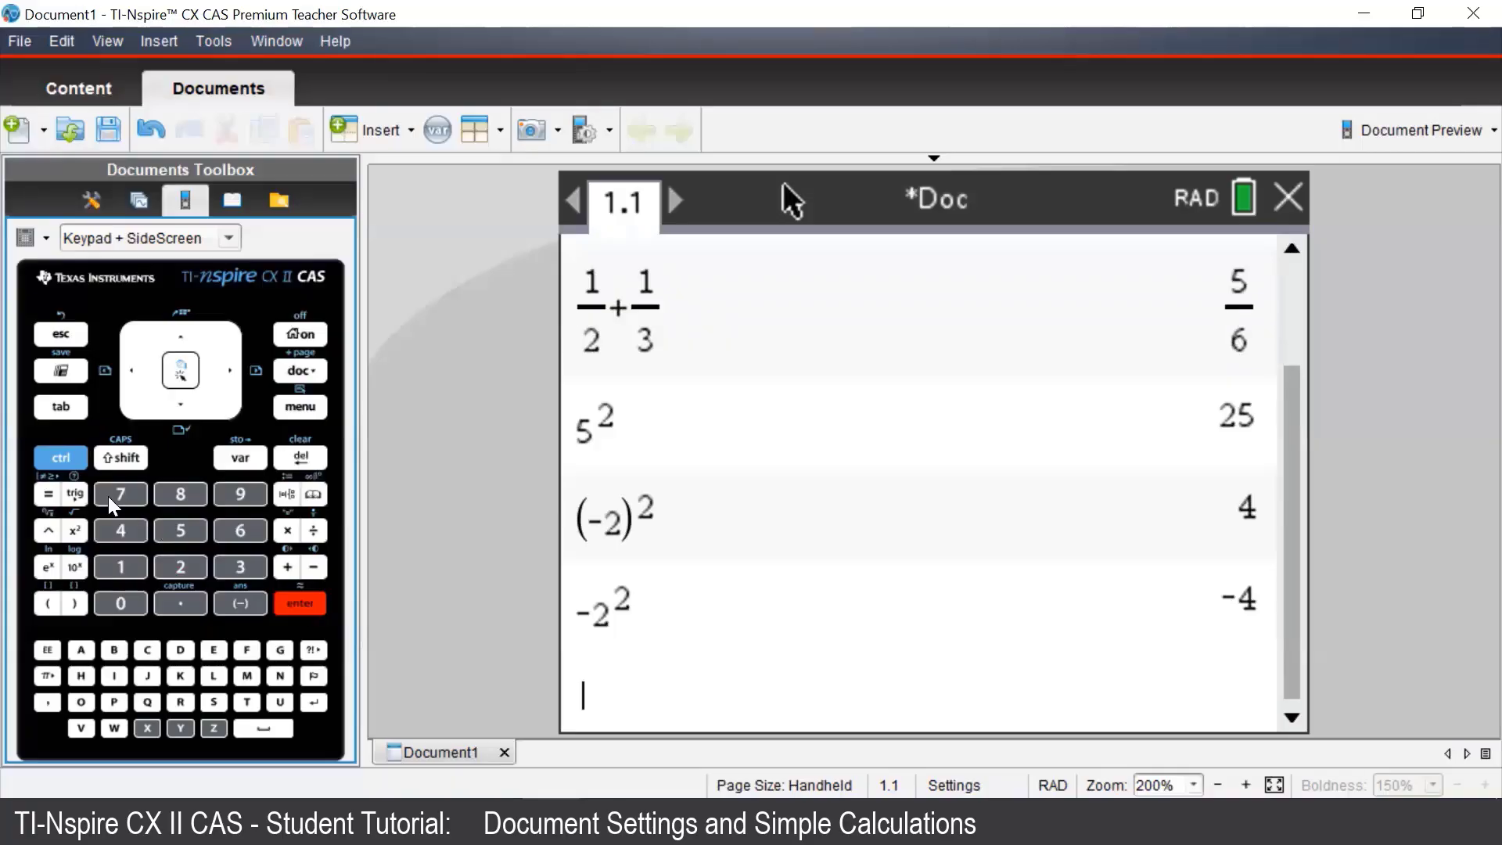
- Insert a square root of 36 and evaluate it, giving 6
{"action": "left_click", "coordinate": [69, 454]}
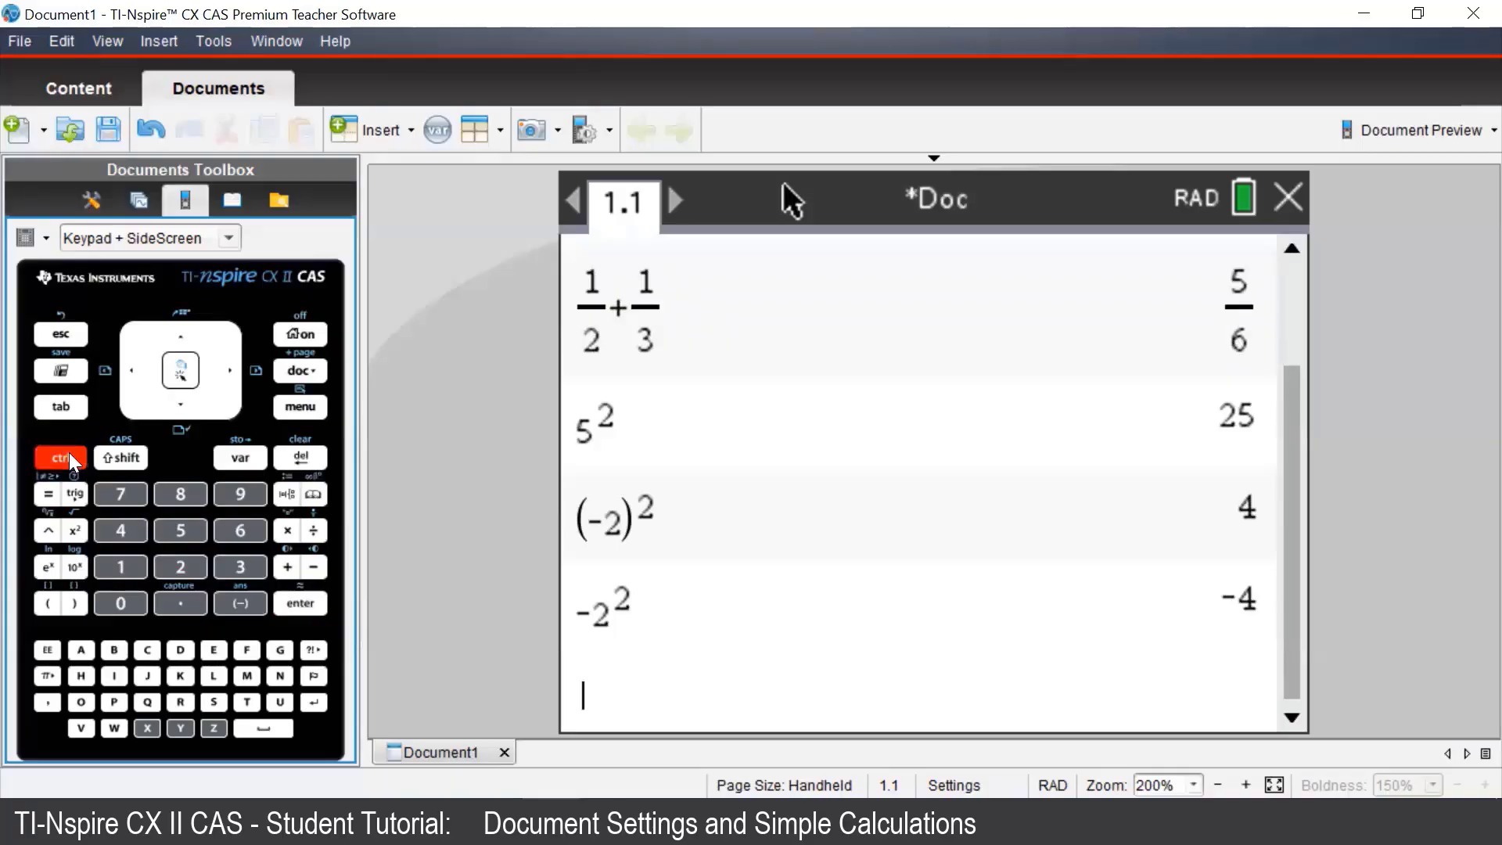
{"action": "left_click", "coordinate": [74, 531]}
{"action": "left_click", "coordinate": [231, 566]}
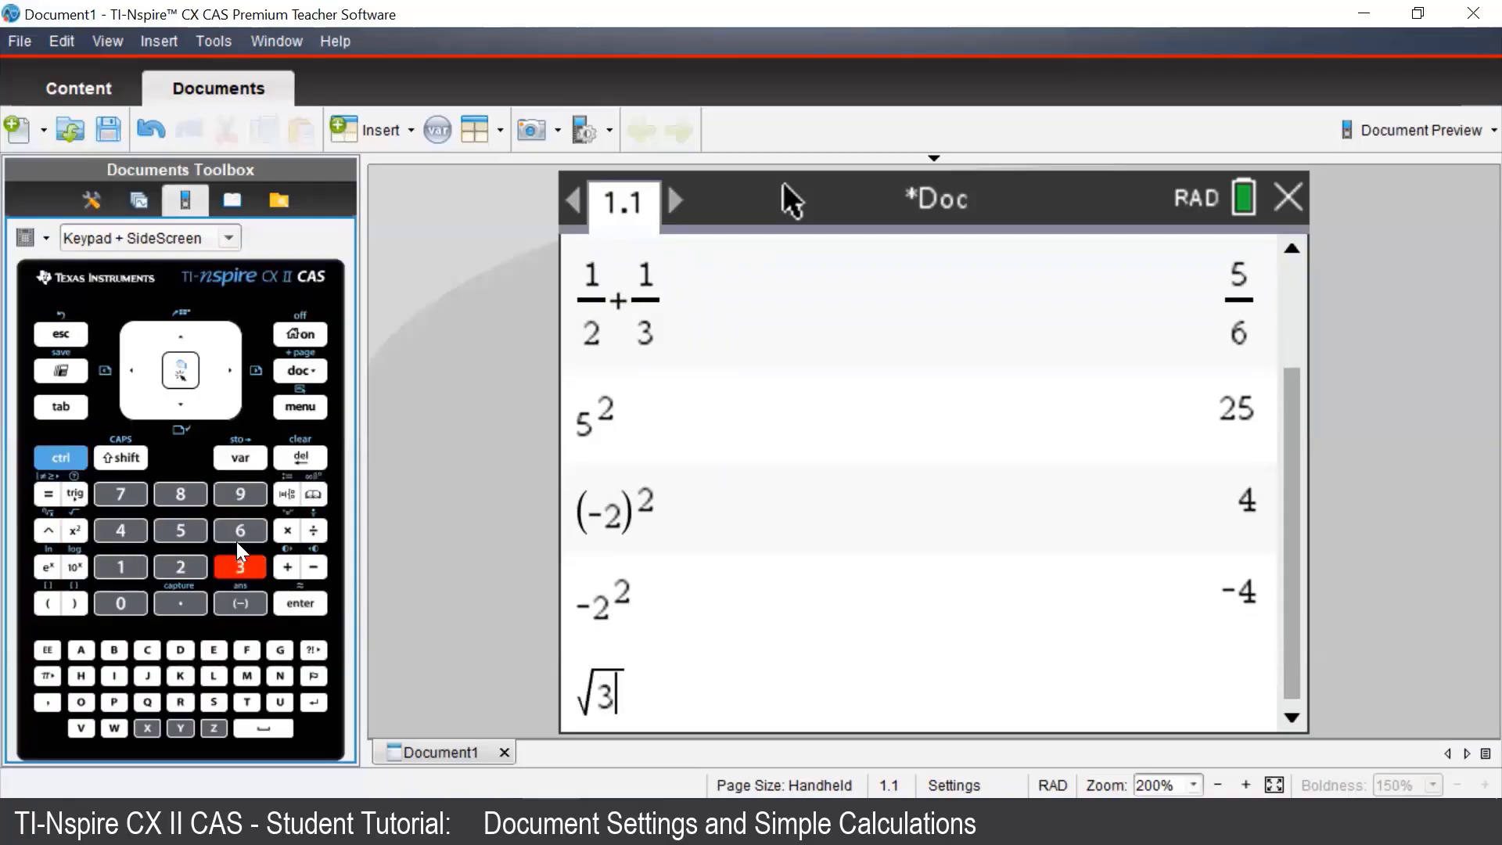
{"action": "left_click", "coordinate": [236, 539]}
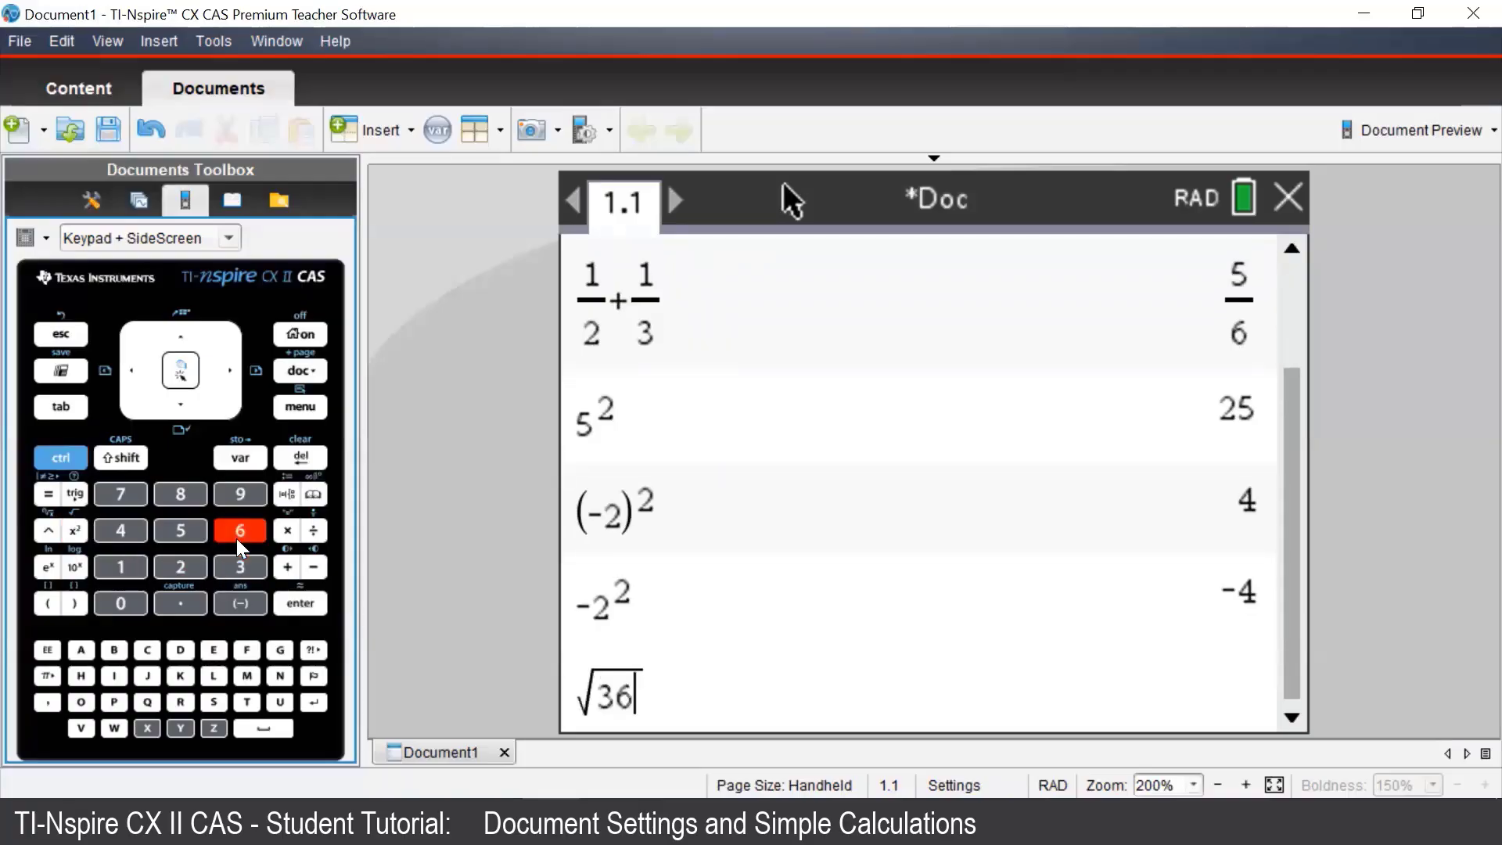
{"action": "left_click", "coordinate": [302, 603]}
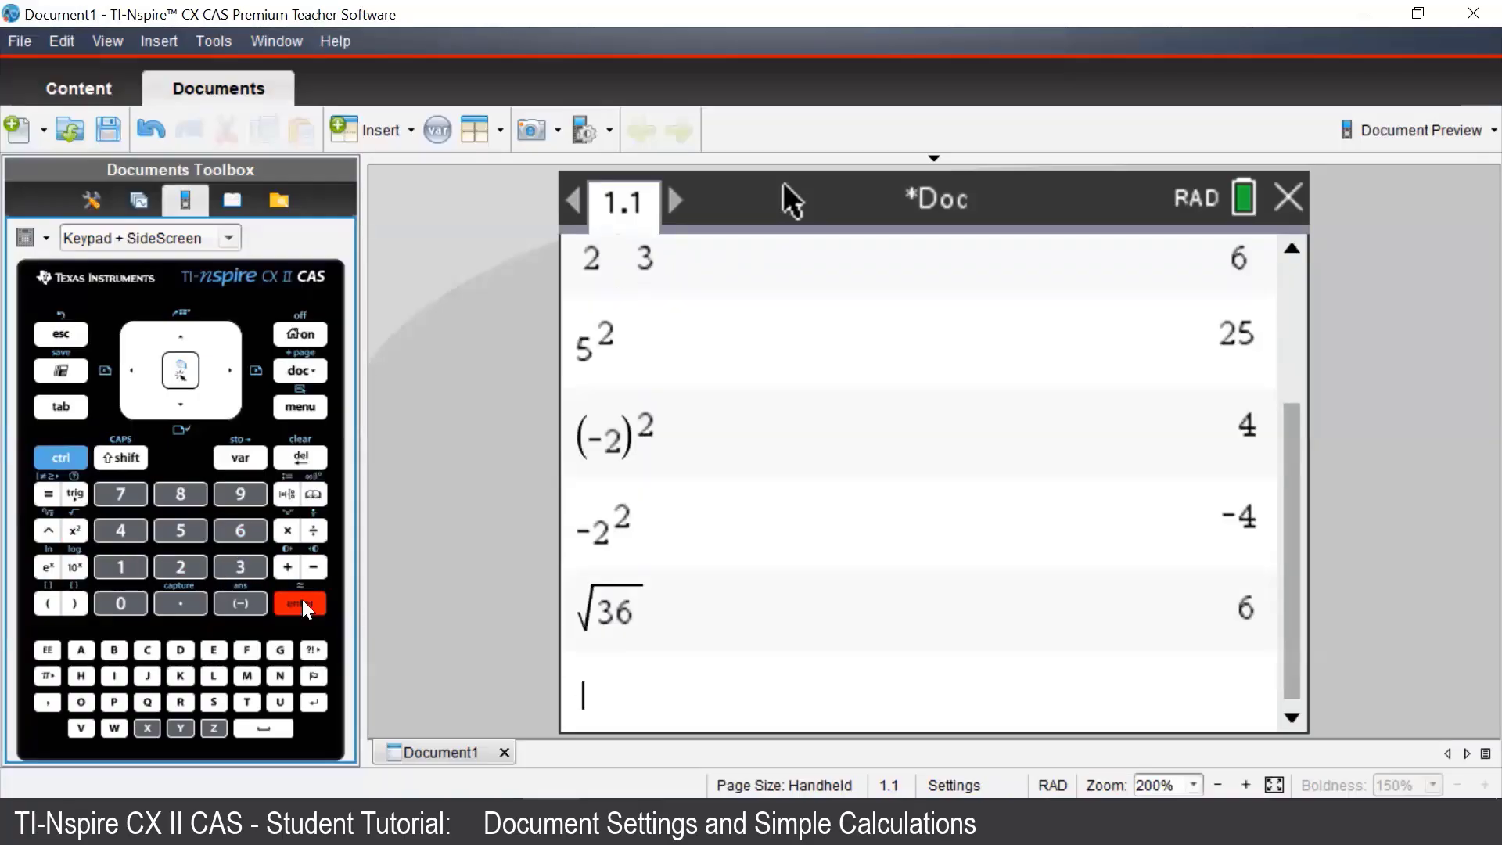
- Enter the first term 9×a×b
{"action": "left_click", "coordinate": [245, 494]}
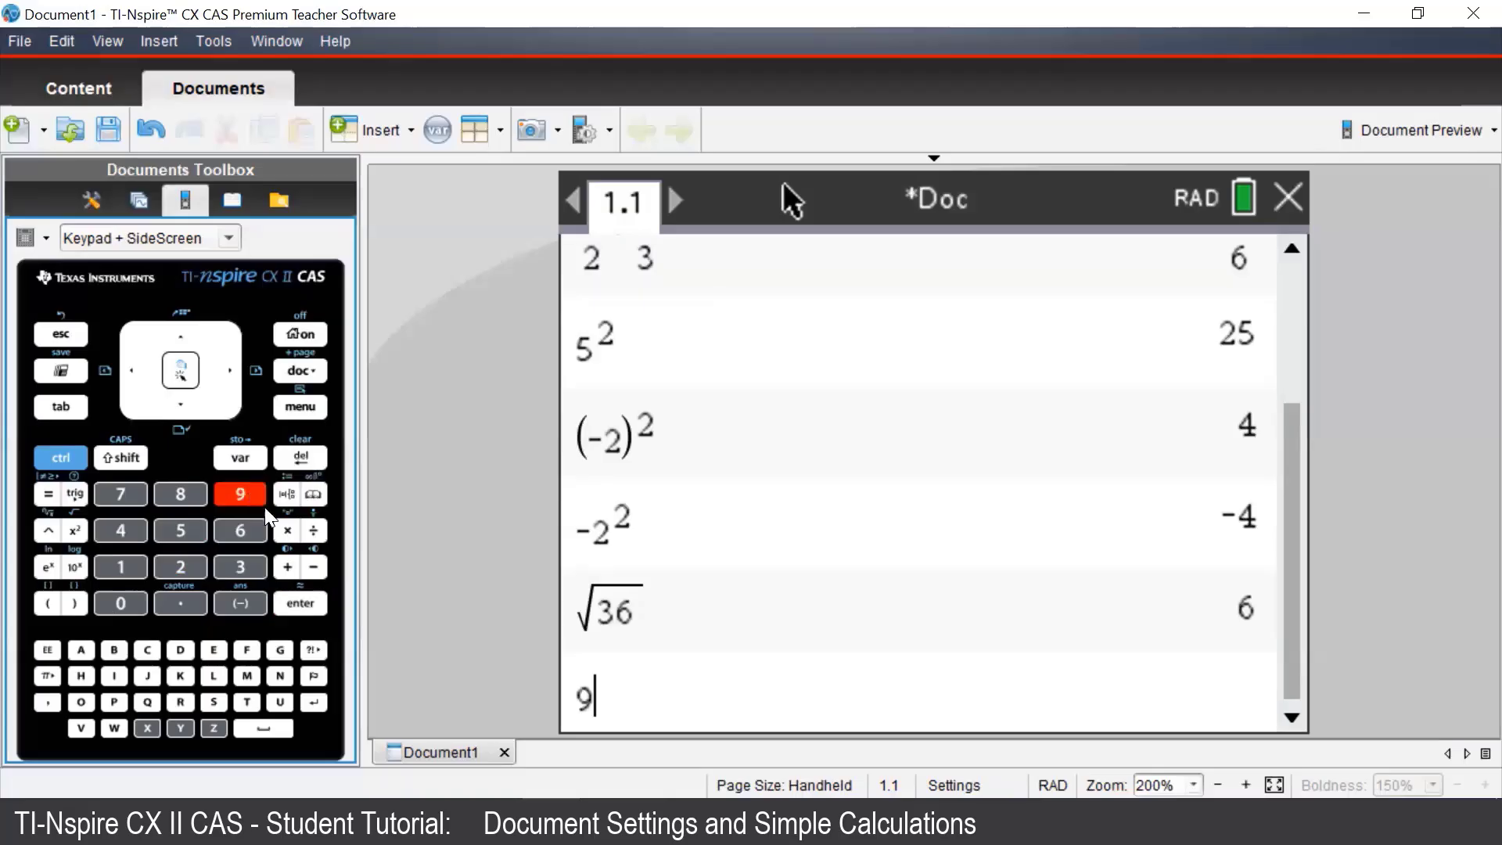
{"action": "left_click", "coordinate": [290, 532]}
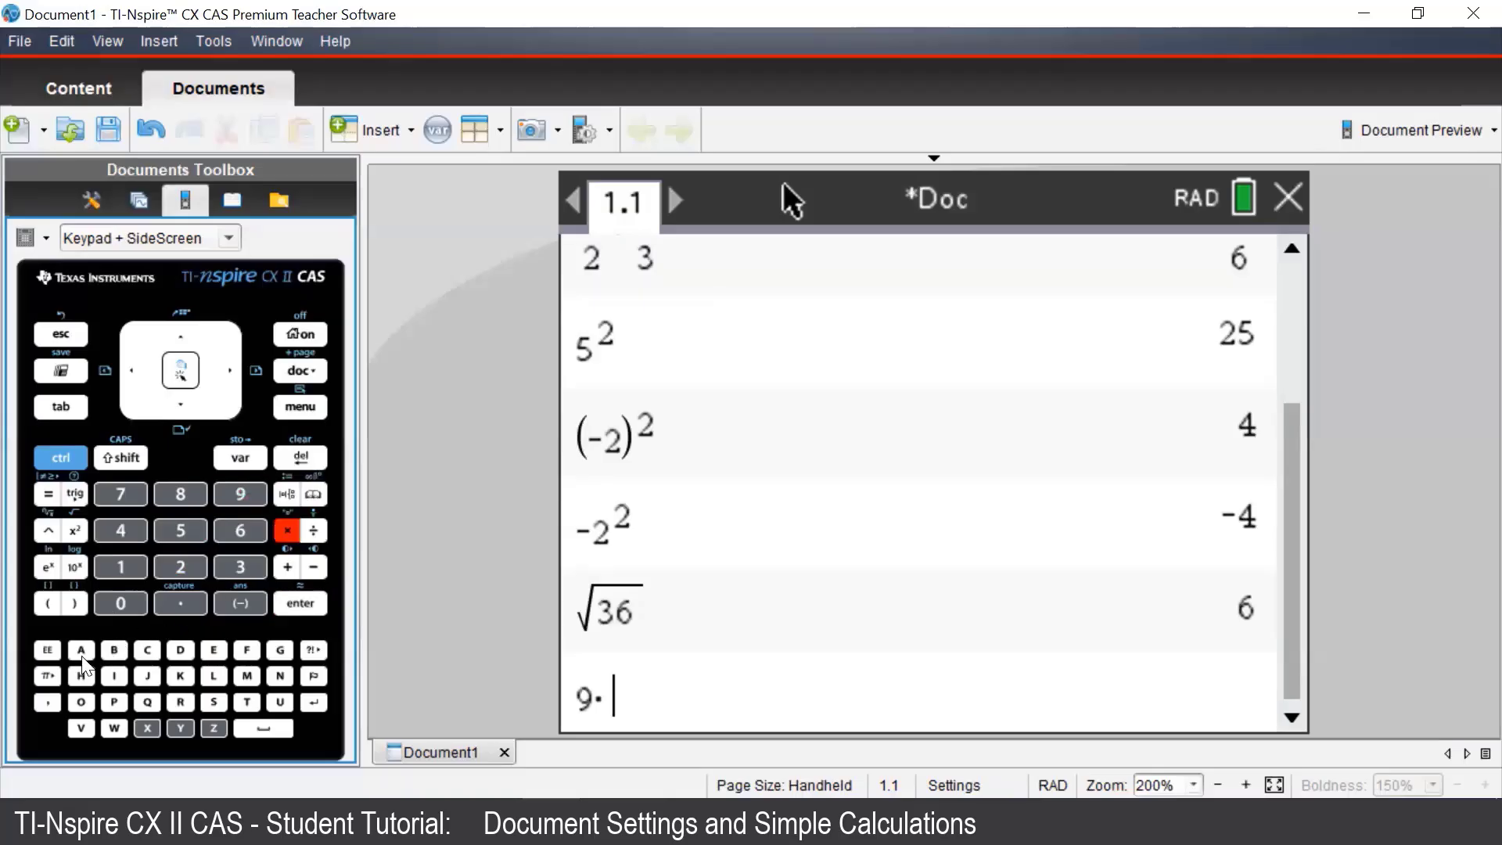
{"action": "type", "text": "a"}
{"action": "left_click", "coordinate": [288, 531]}
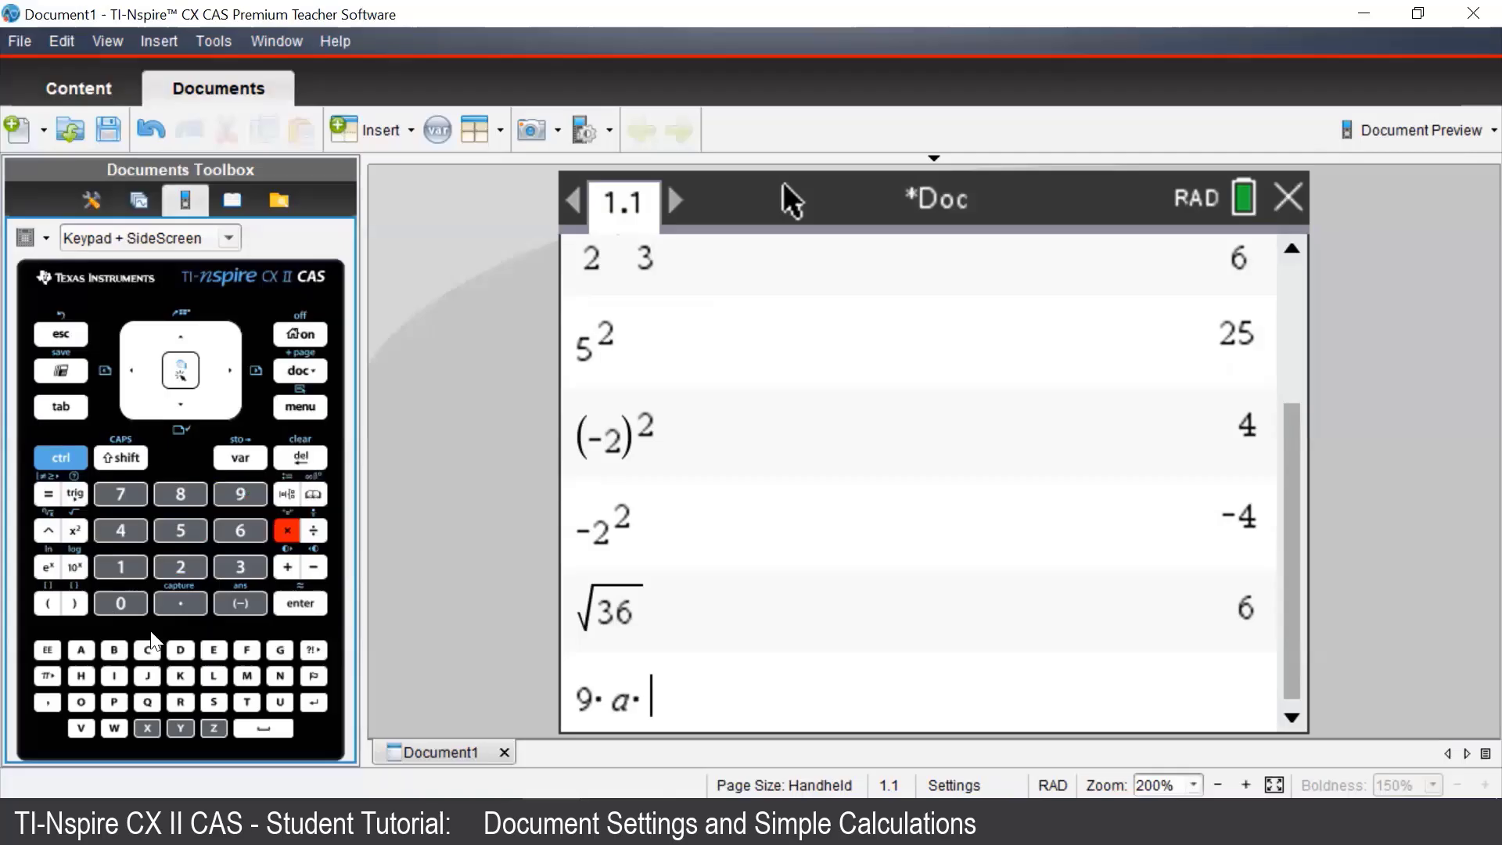
{"action": "left_click", "coordinate": [114, 650]}
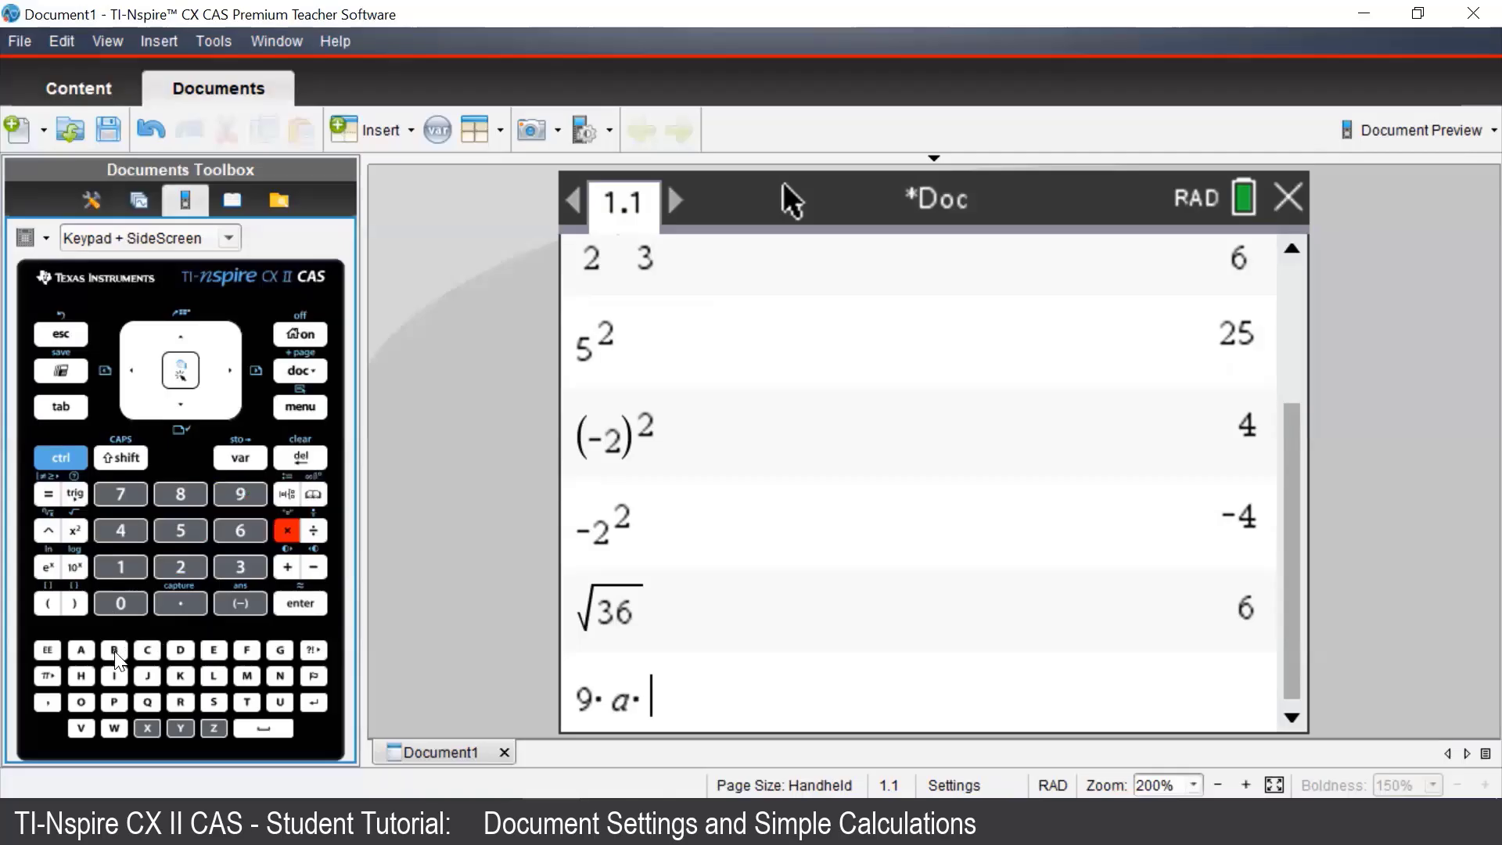
- Subtract 3×a×b and evaluate, simplifying the expression to 6·a·b
{"action": "left_click", "coordinate": [314, 567]}
{"action": "left_click", "coordinate": [241, 570]}
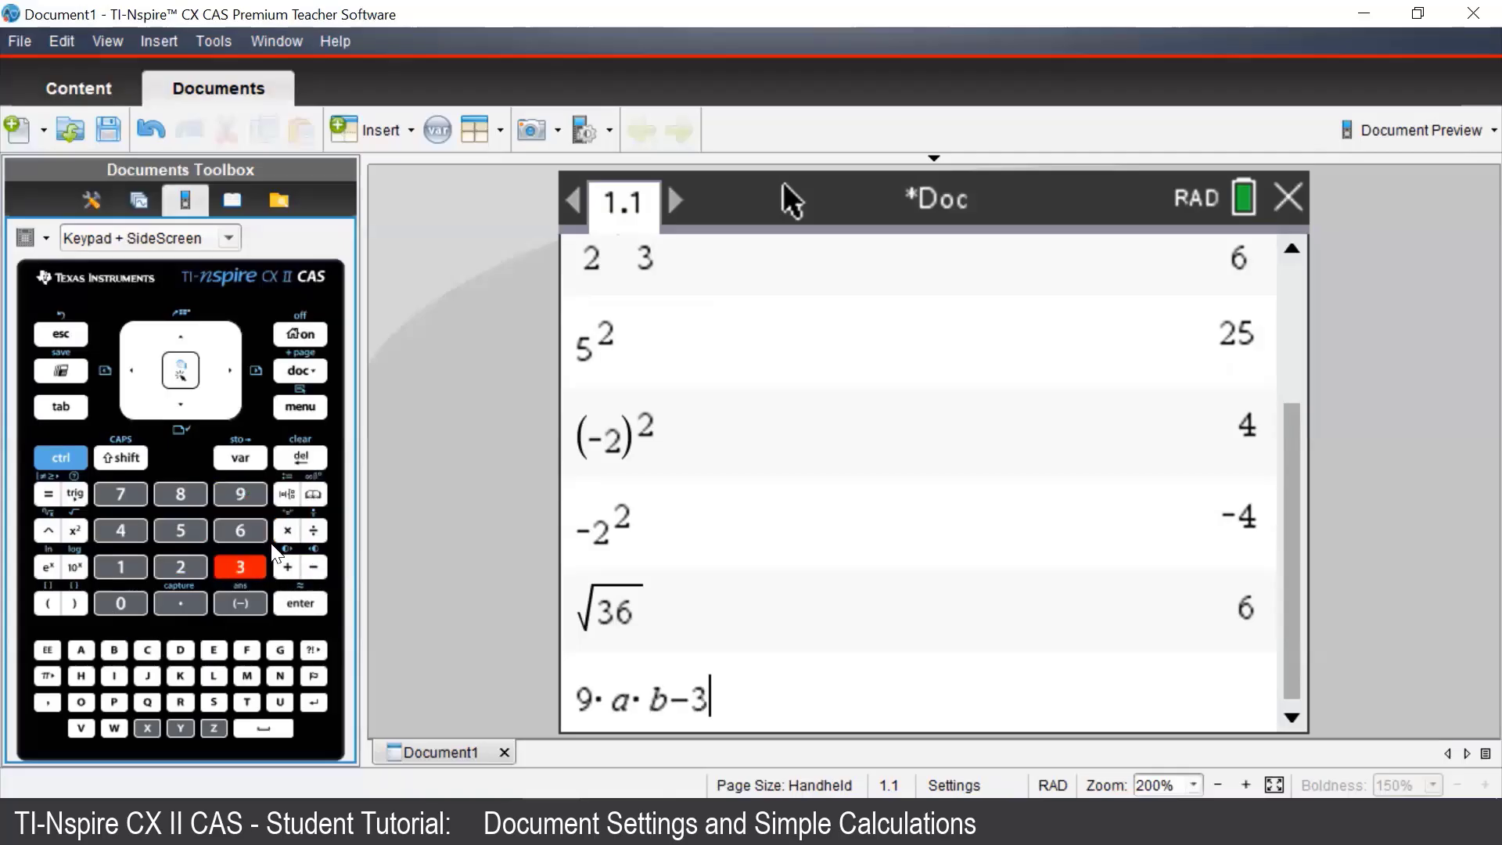
{"action": "left_click", "coordinate": [288, 530]}
{"action": "left_click", "coordinate": [81, 651]}
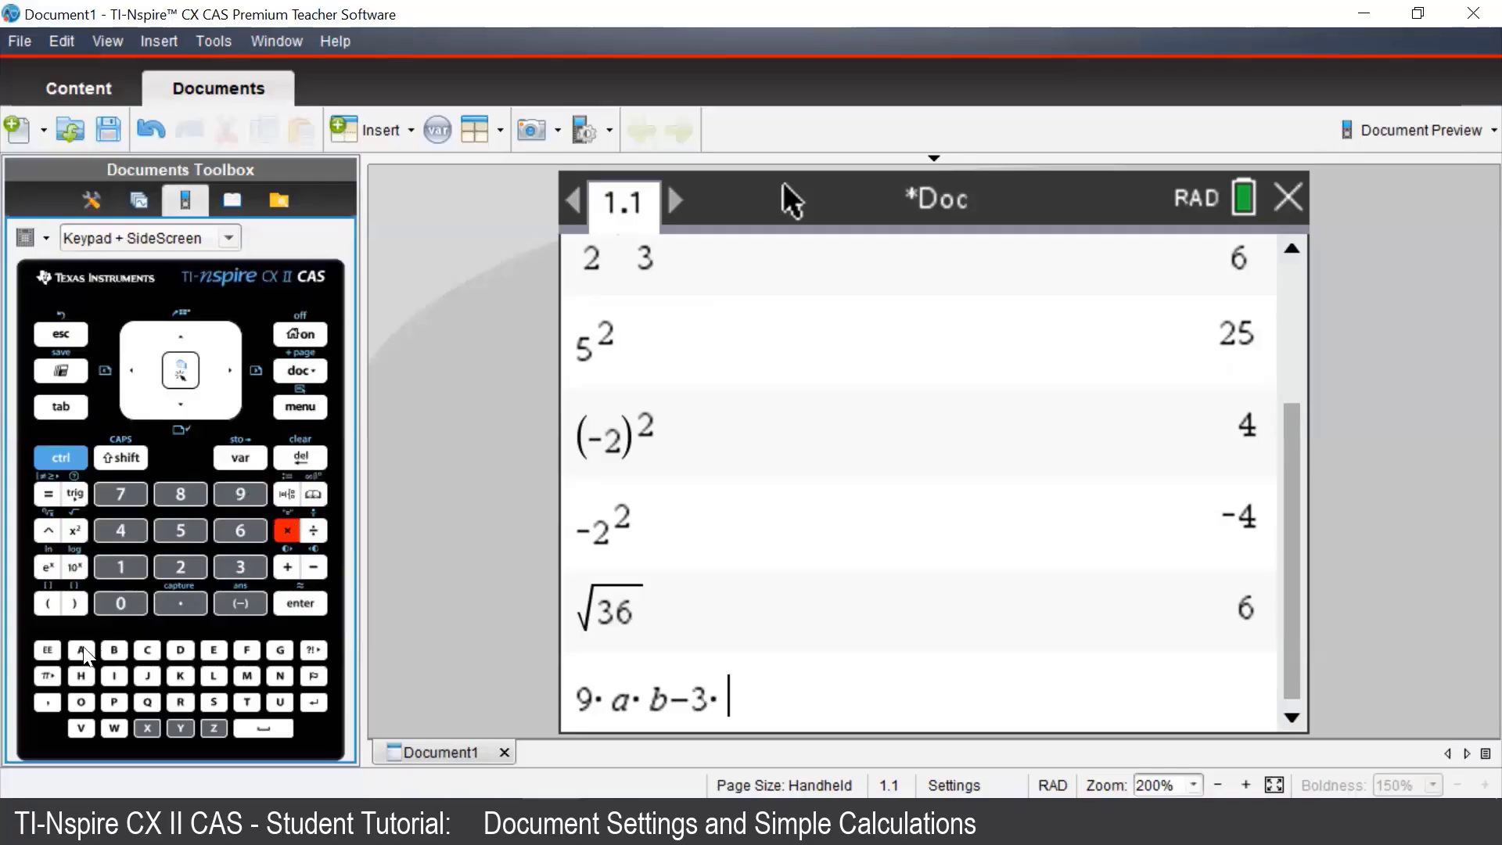
{"action": "left_click", "coordinate": [288, 529]}
{"action": "left_click", "coordinate": [114, 652]}
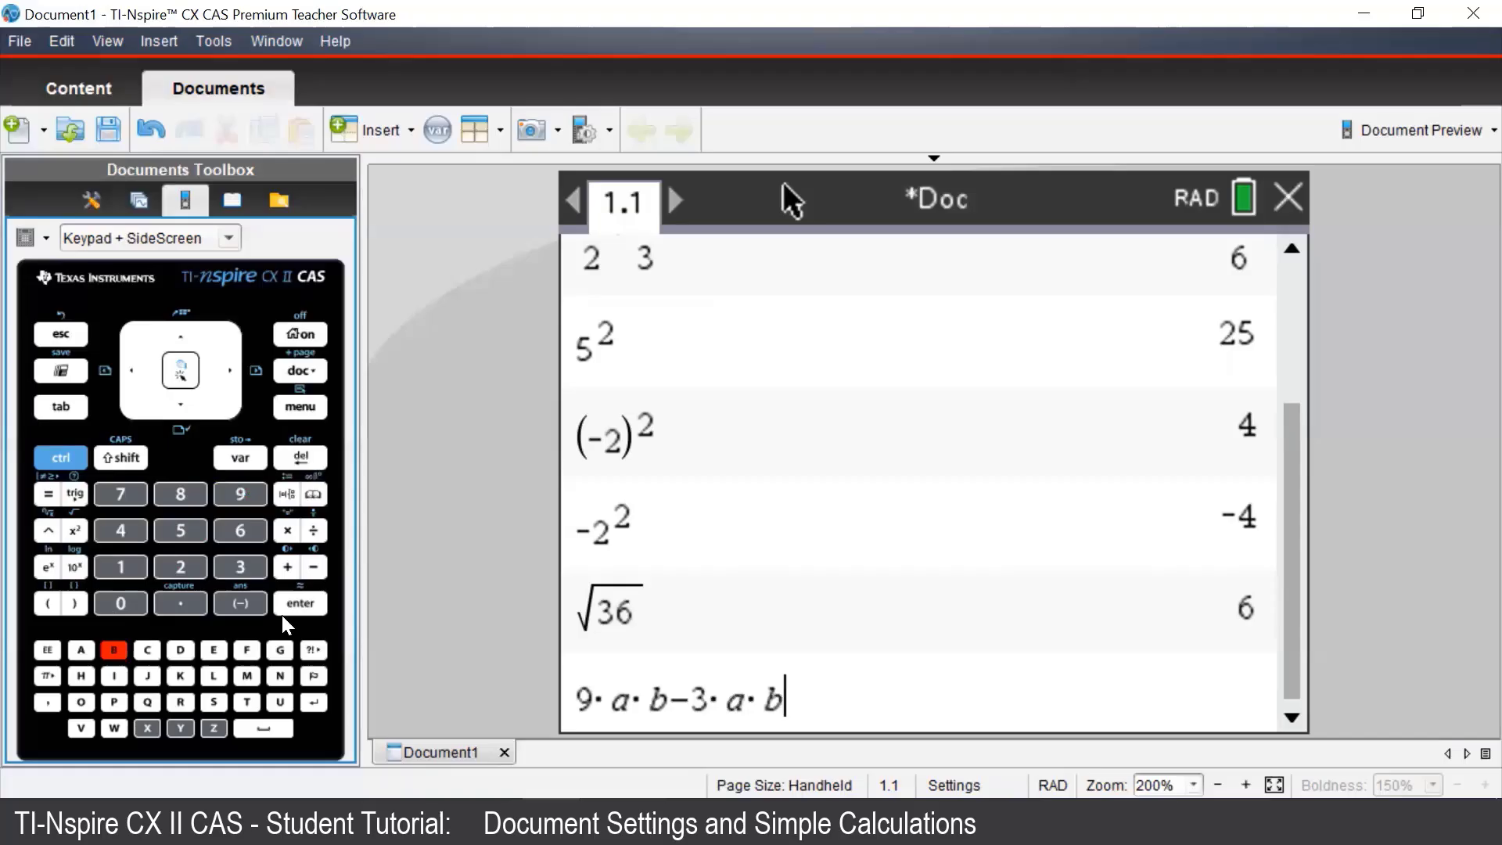
{"action": "left_click", "coordinate": [301, 603]}
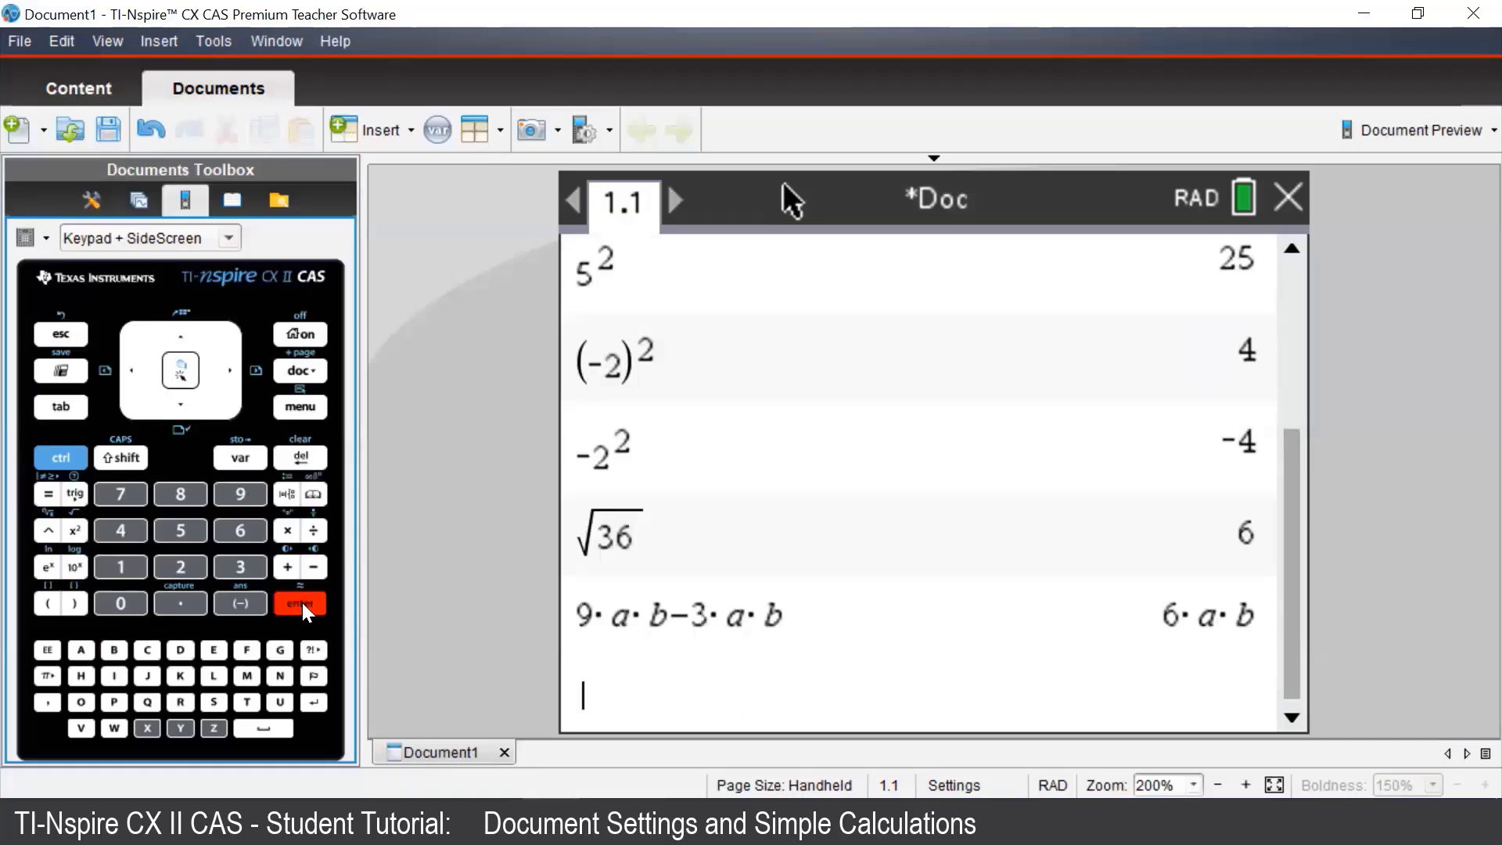
- Enter 9×a×b−3ab with no × between a and b, leaving the result unsimplified
{"action": "left_click", "coordinate": [249, 493]}
{"action": "left_click", "coordinate": [288, 530]}
{"action": "left_click", "coordinate": [86, 651]}
{"action": "left_click", "coordinate": [291, 530]}
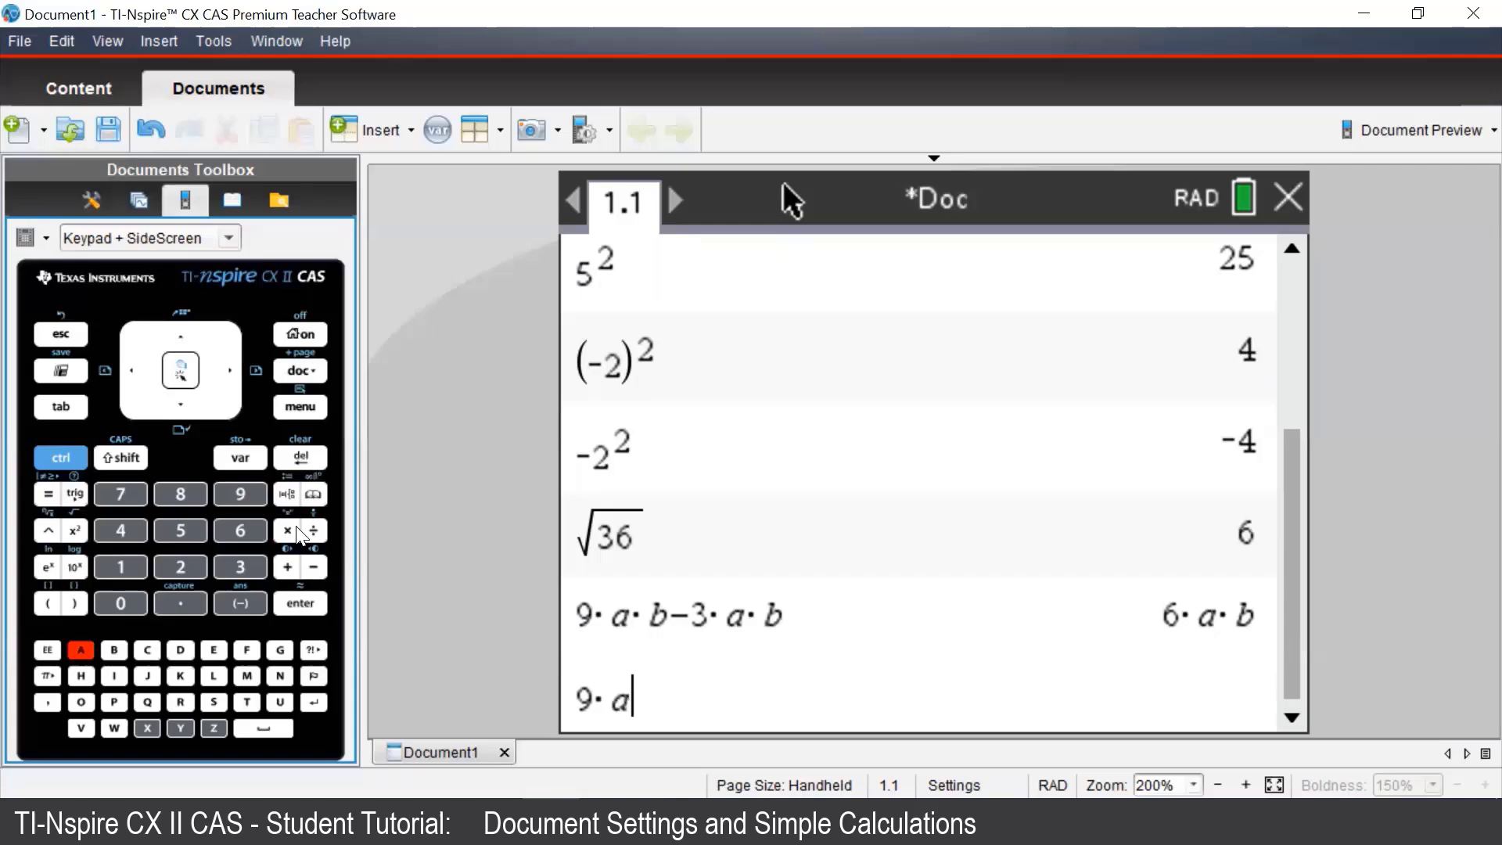
{"action": "left_click", "coordinate": [113, 652]}
{"action": "left_click", "coordinate": [314, 567]}
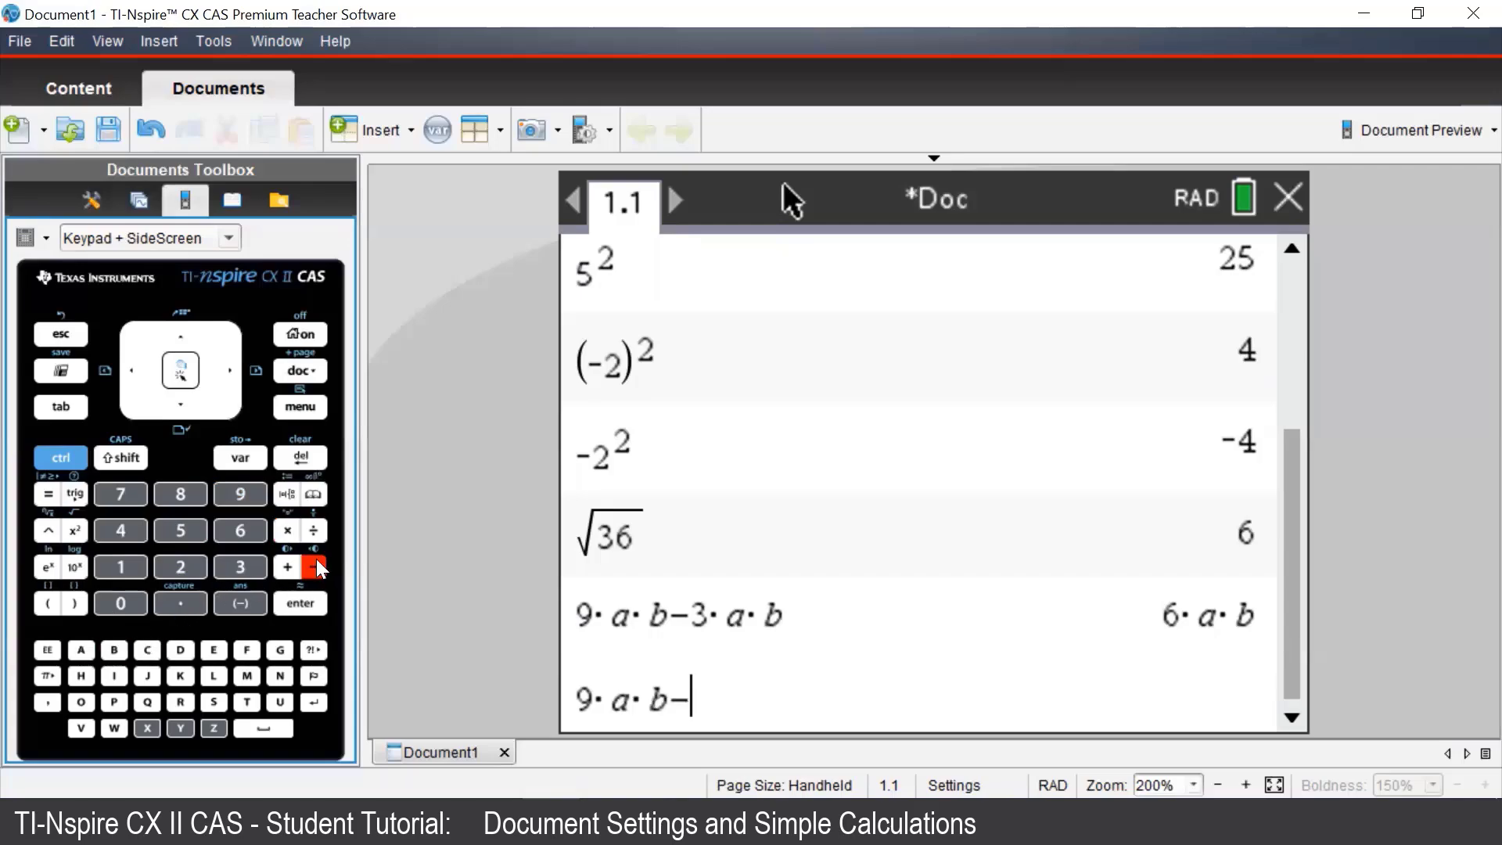
{"action": "left_click", "coordinate": [241, 567]}
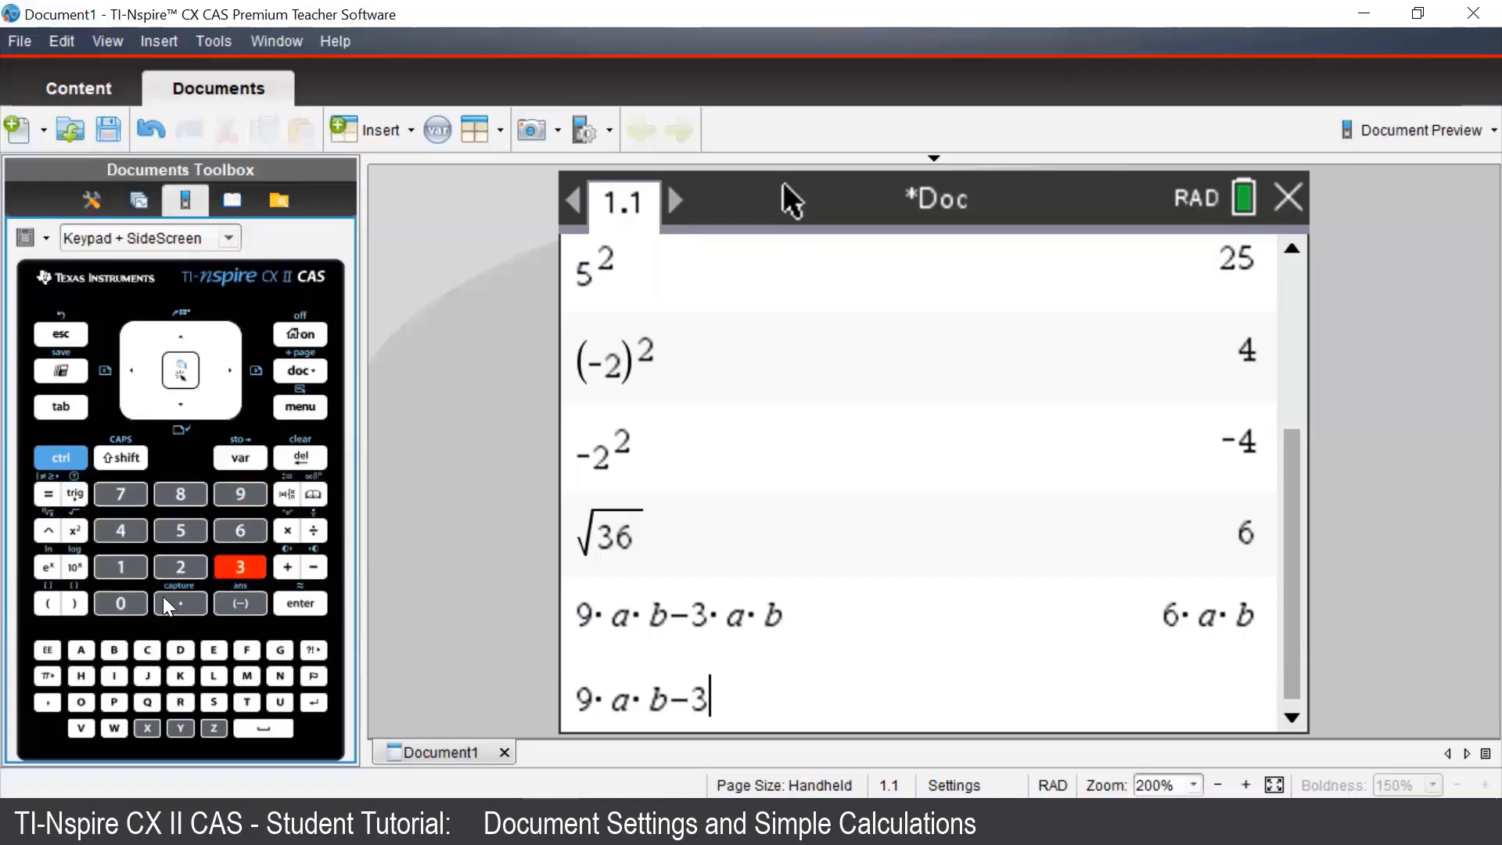
{"action": "left_click", "coordinate": [81, 650]}
{"action": "left_click", "coordinate": [114, 650]}
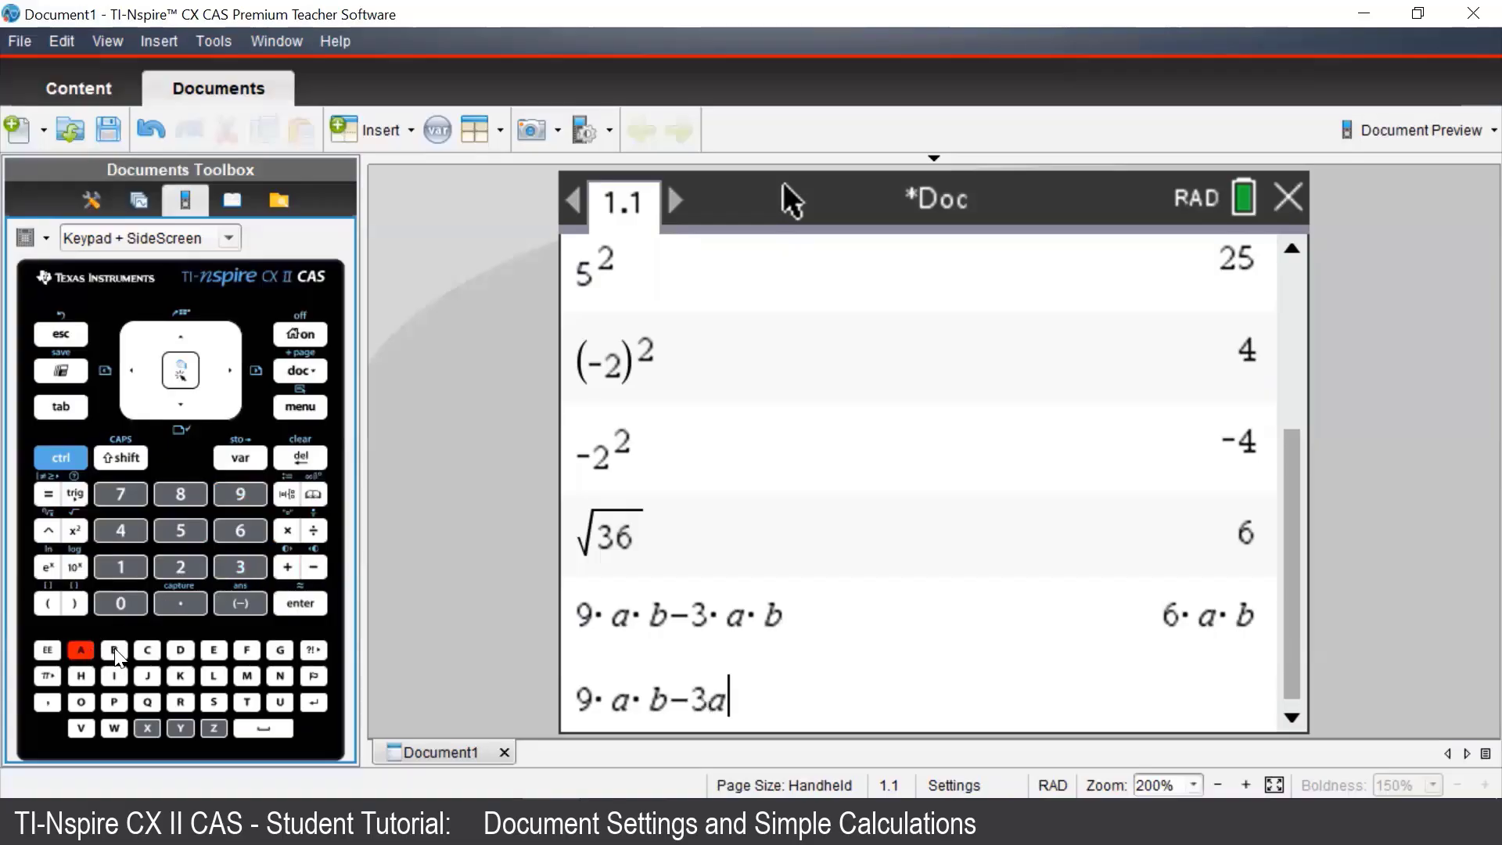
{"action": "left_click", "coordinate": [290, 602]}
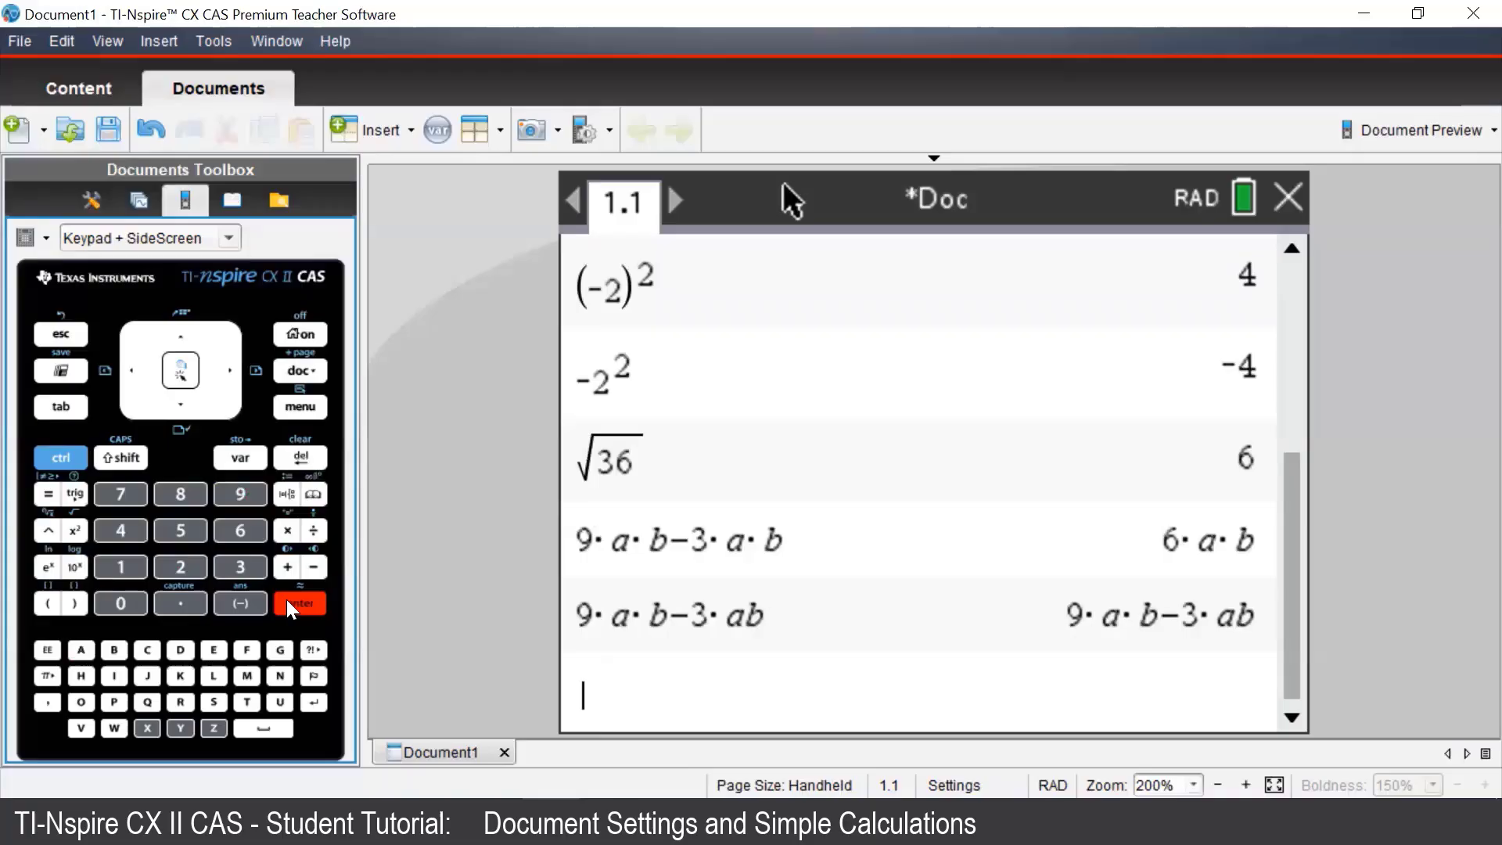